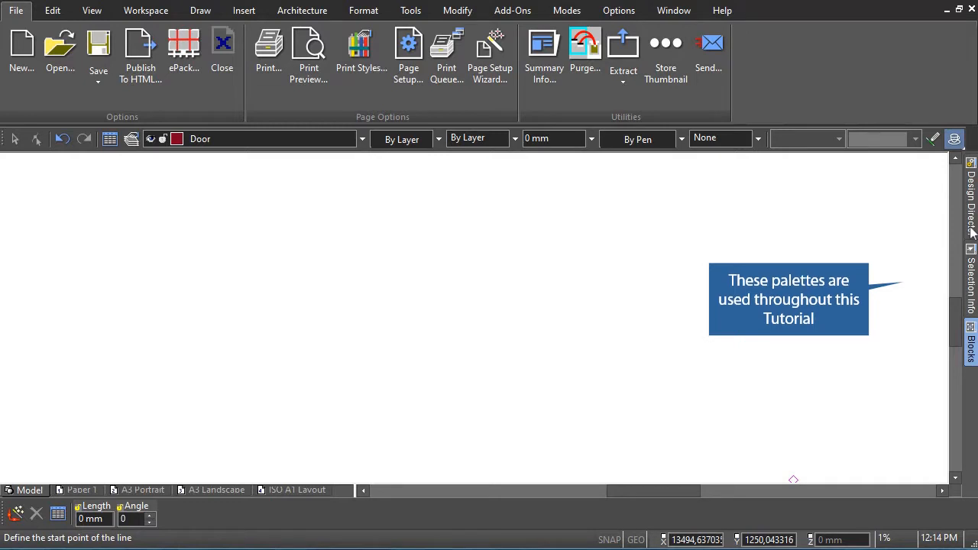
Step: Display the Design Director and Blocks palettes one after the other to examine their contents, and collapse each again
click(970, 224)
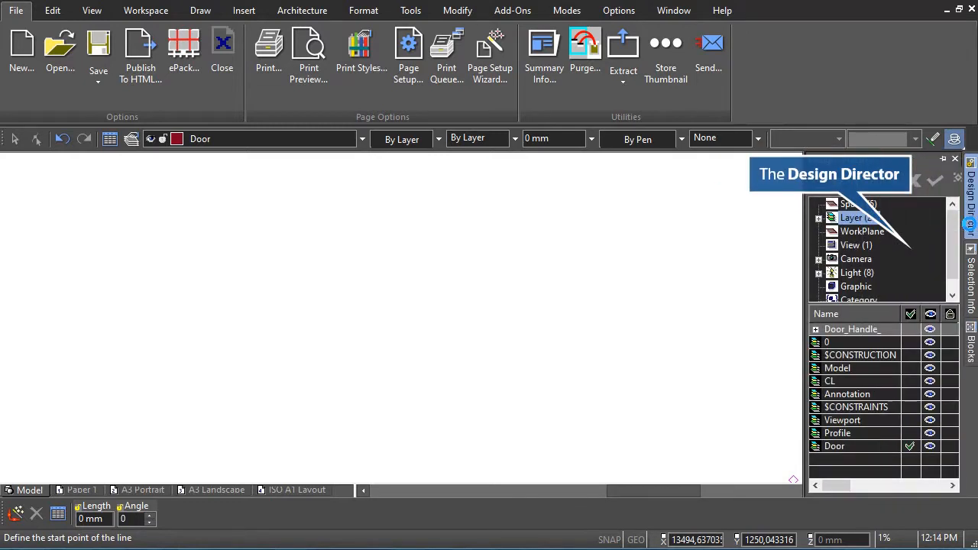
click(970, 226)
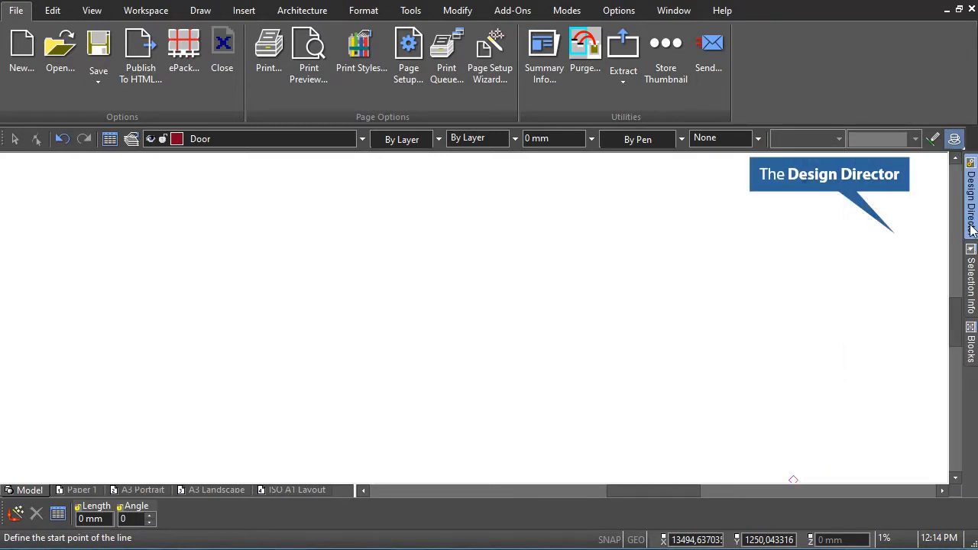
click(971, 344)
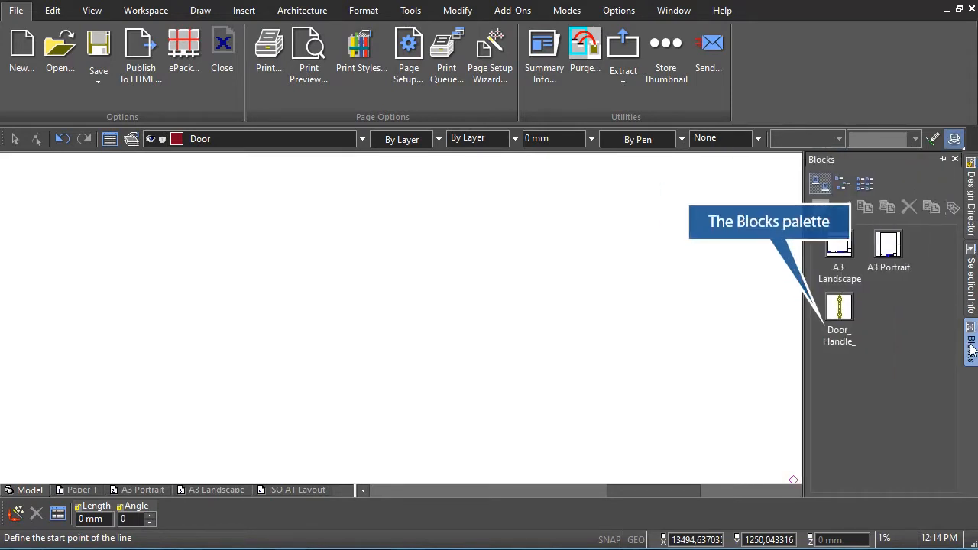
click(971, 347)
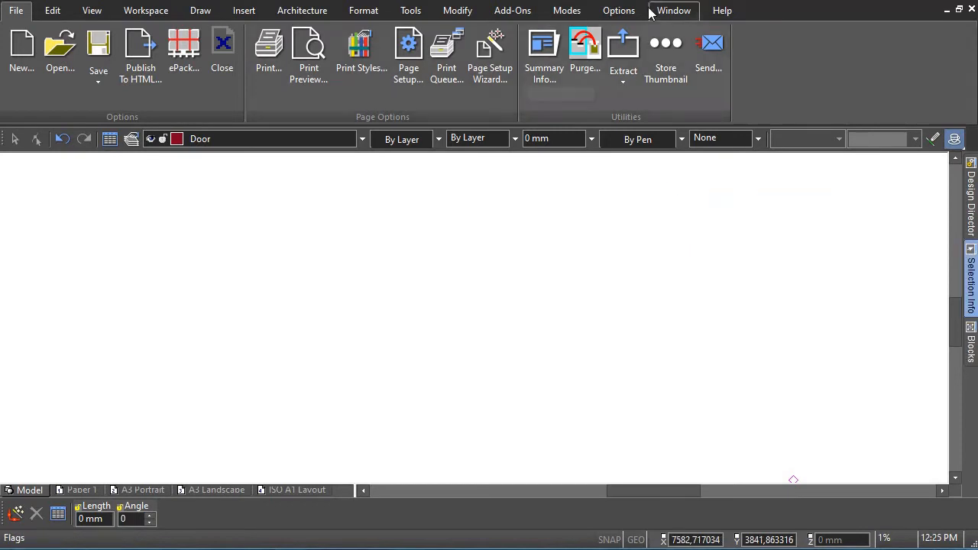
Step: Look through the list of palettes that can be added to the workspace
click(415, 15)
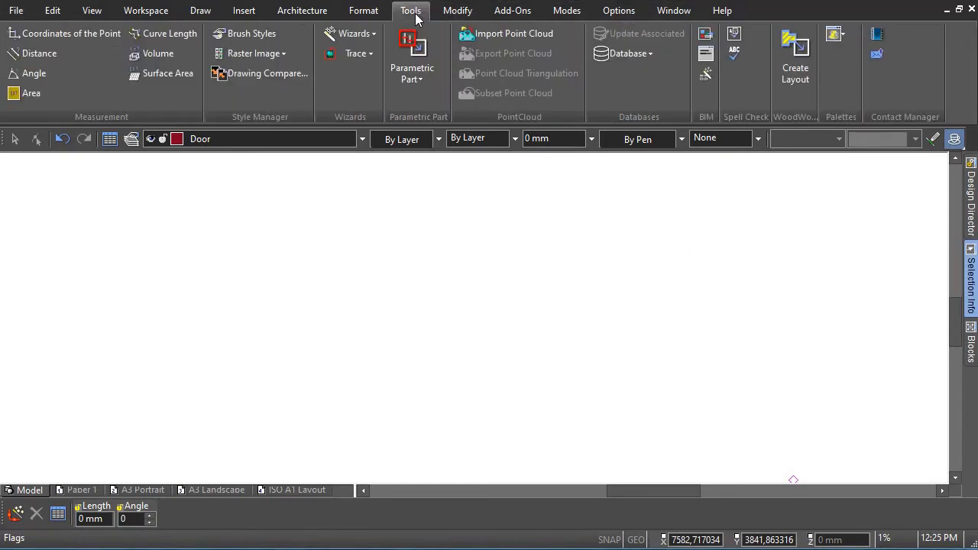
click(845, 33)
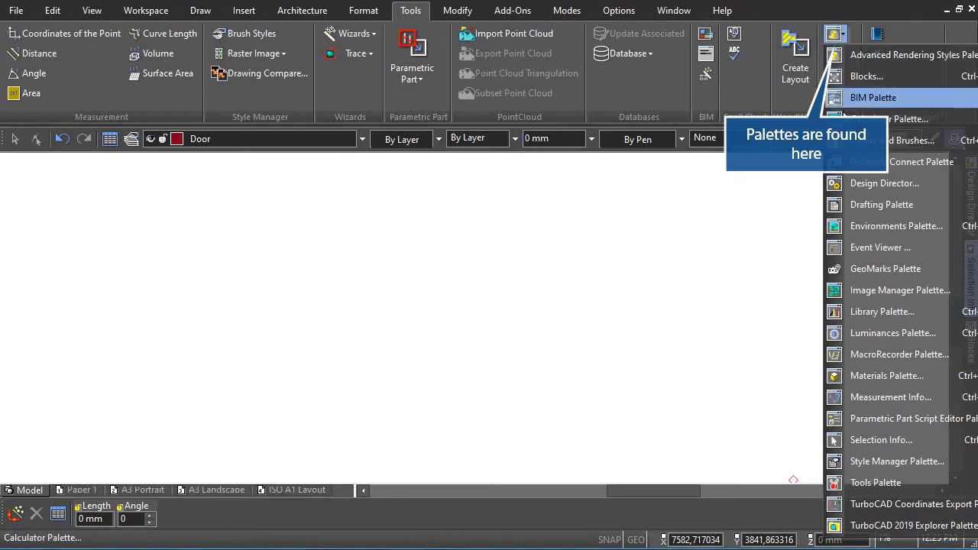
click(834, 36)
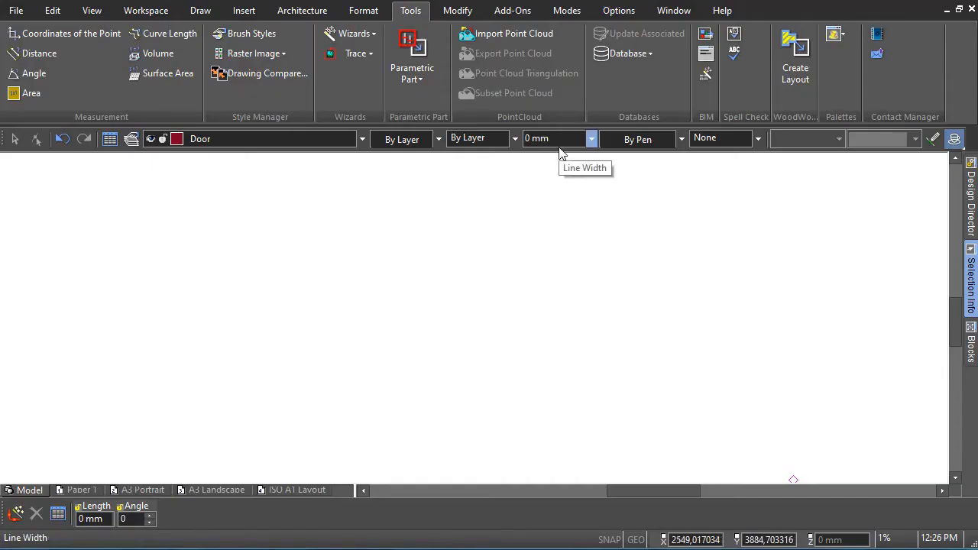
Step: Set the drawing grid spacing to 500 mm in X and Y and turn on the grid display
click(627, 17)
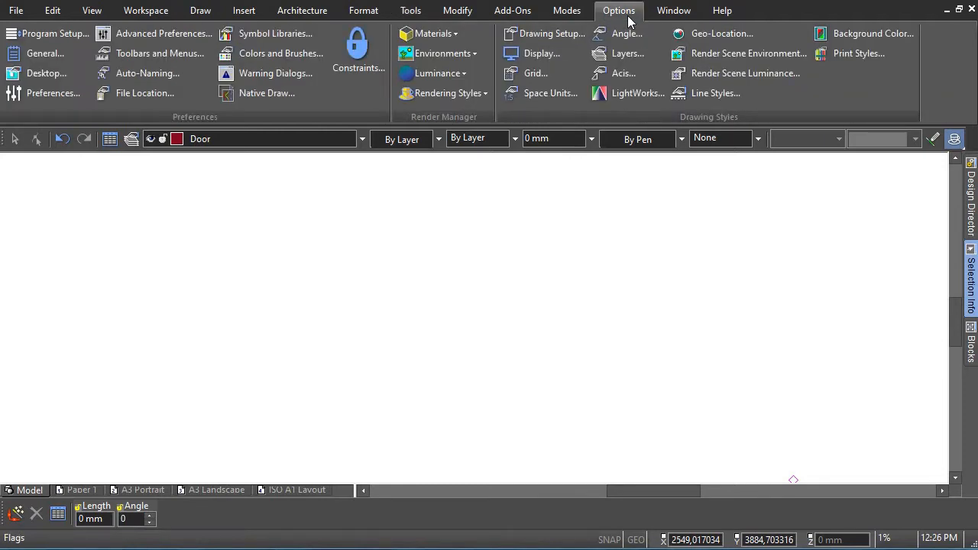
click(534, 74)
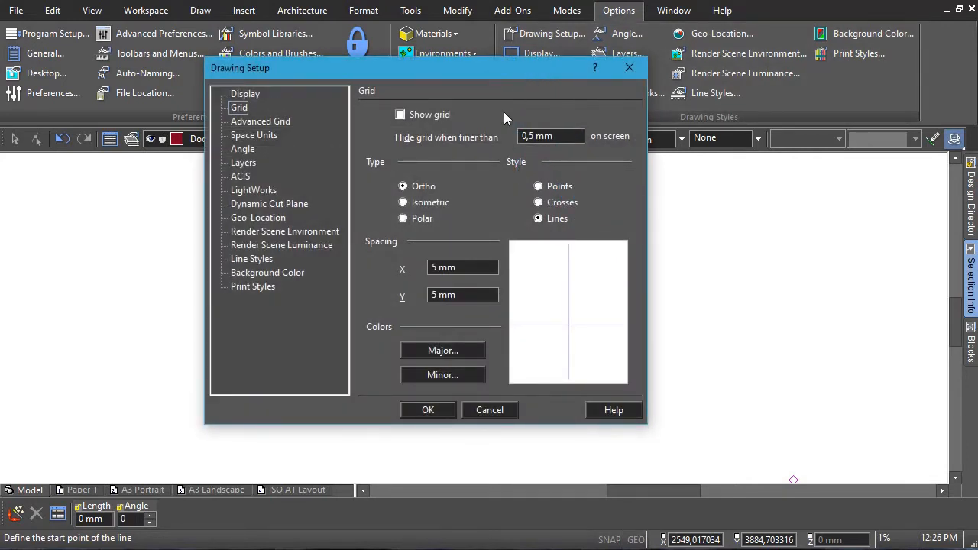
drag(456, 267, 432, 269)
key(BackSpace)
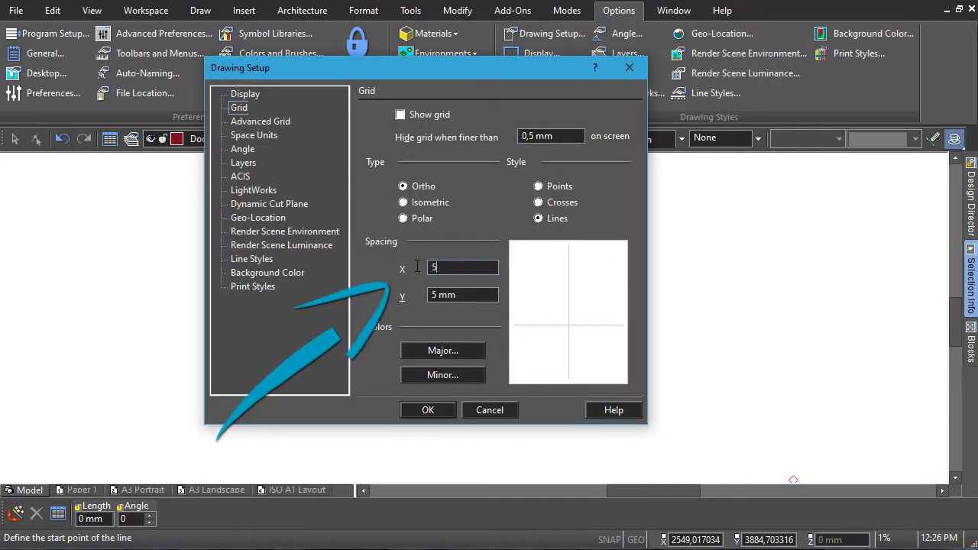
text(00)
key(Tab)
text(500)
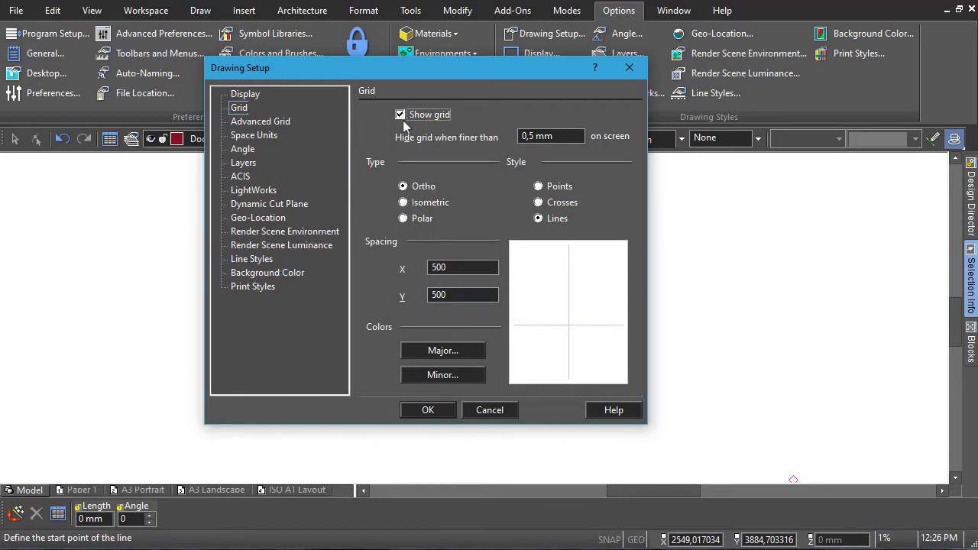
click(436, 410)
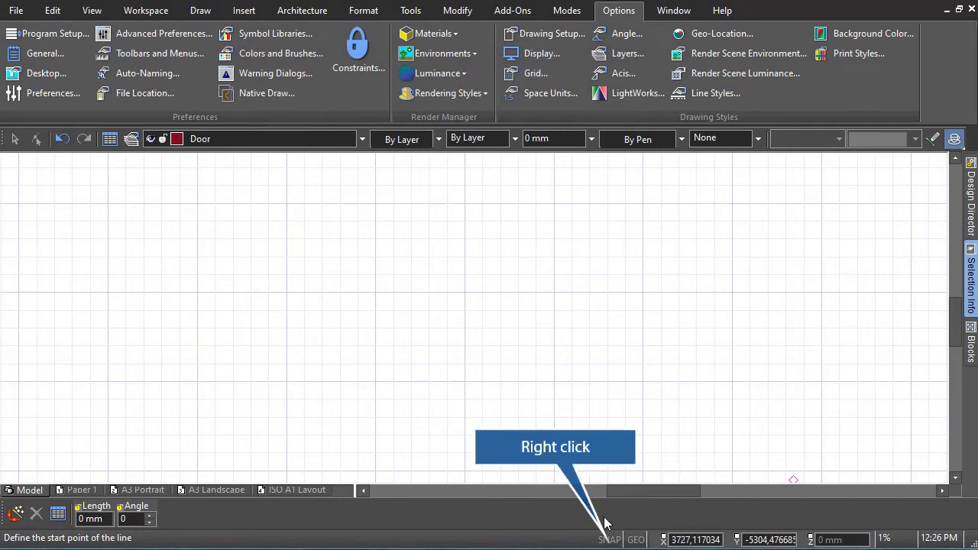
Step: Enable the Grid running snap in the snap settings and switch snapping on
right_click(611, 539)
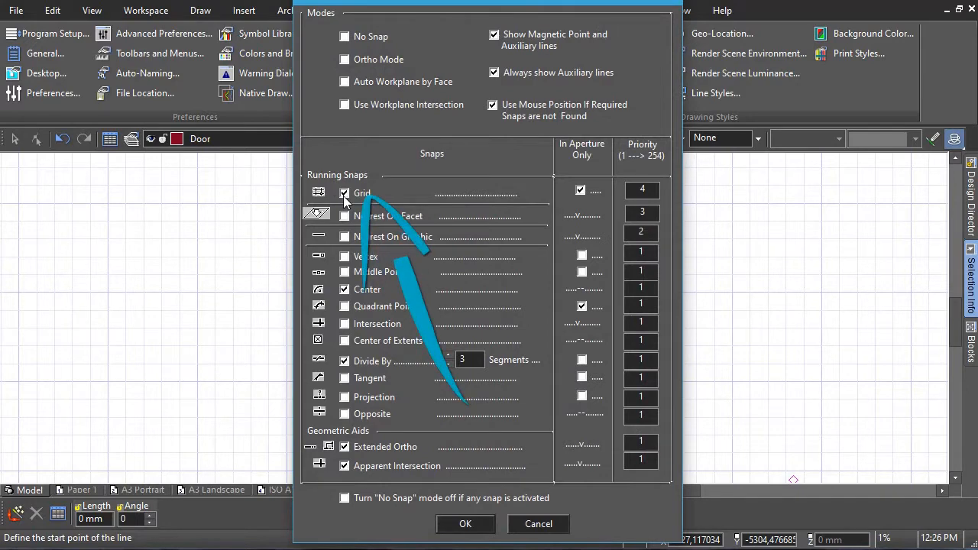
click(466, 524)
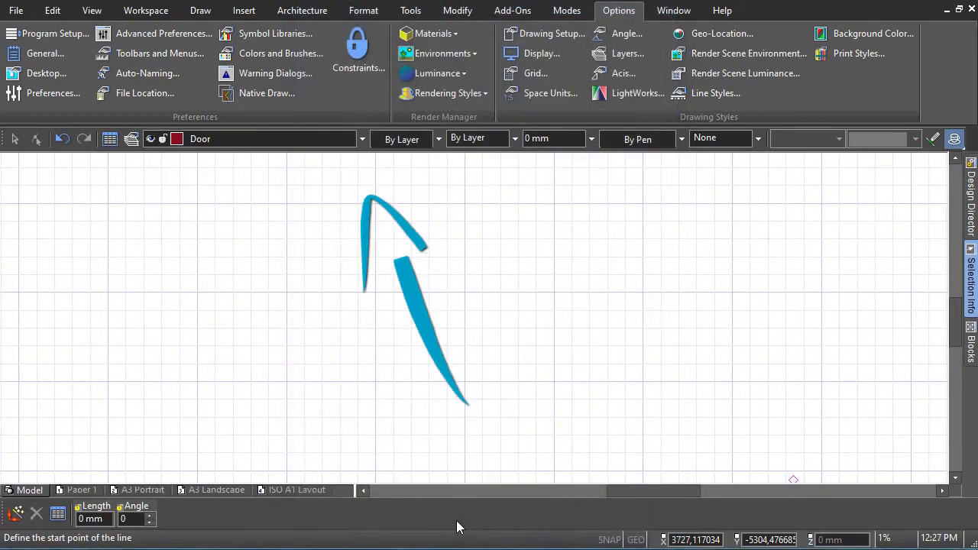
click(609, 541)
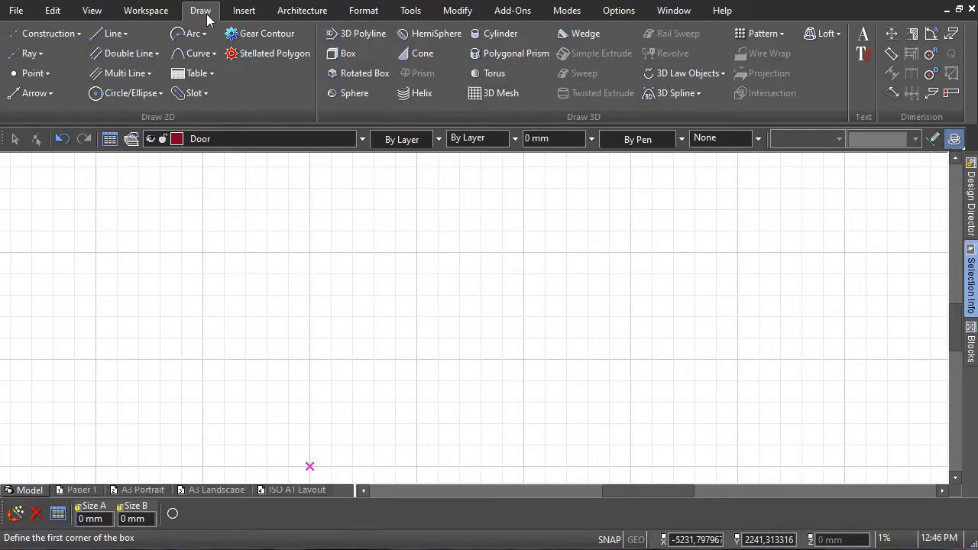
Step: Draw a 4500 by 4500 mm rectangle starting from a grid intersection on the Door layer
click(127, 33)
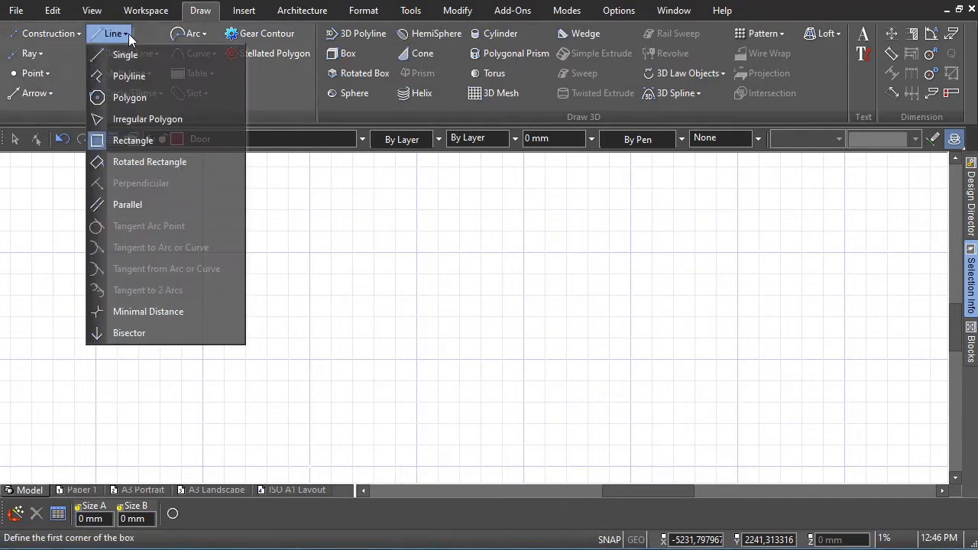
click(184, 149)
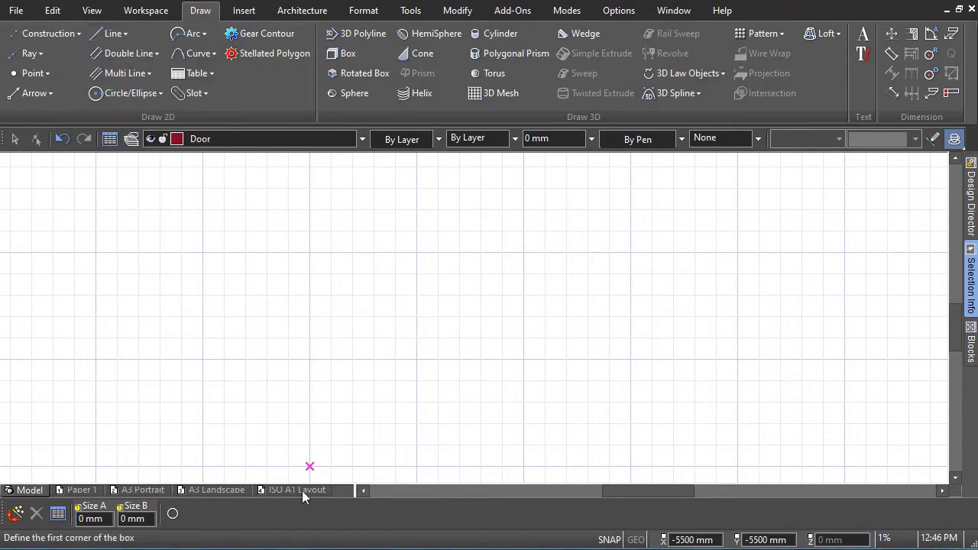
click(310, 466)
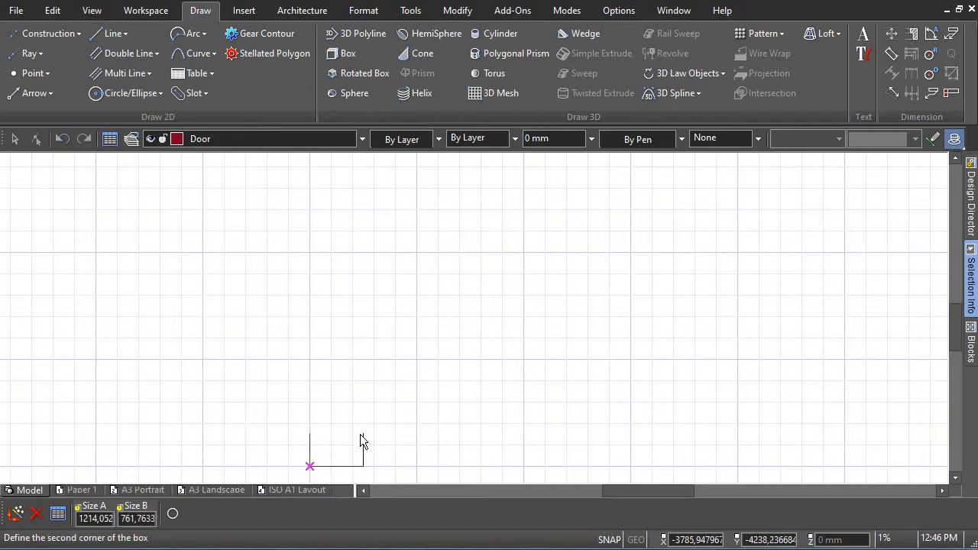
text(4500)
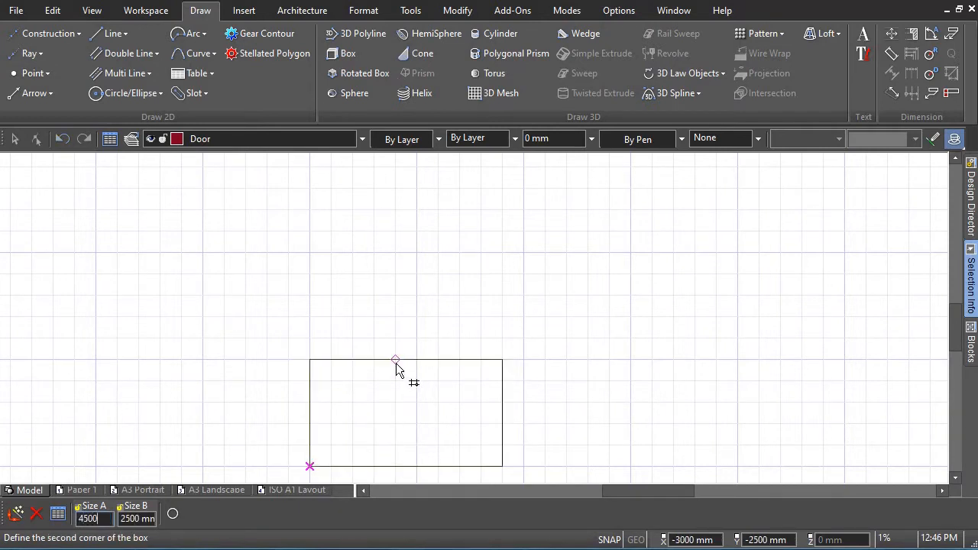
key(Tab)
text(4500)
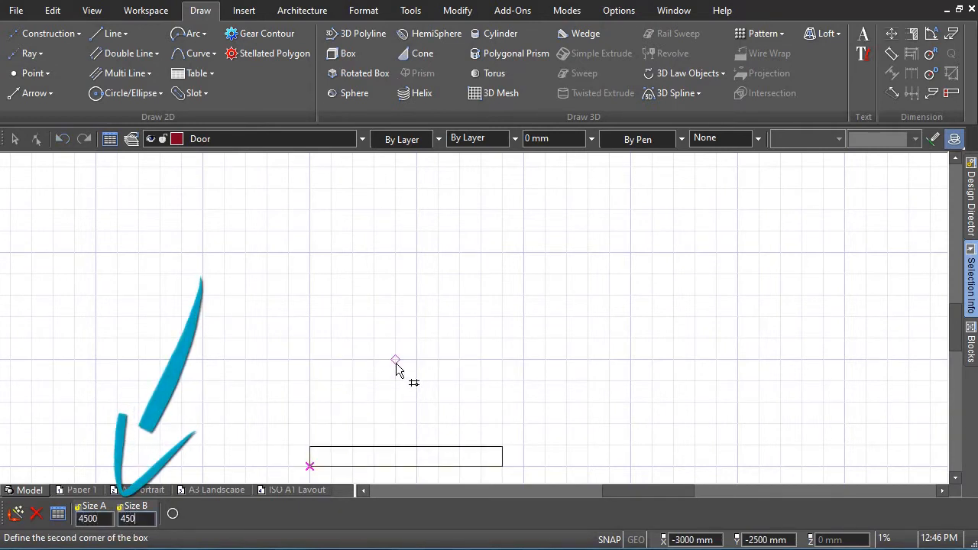
key(Return)
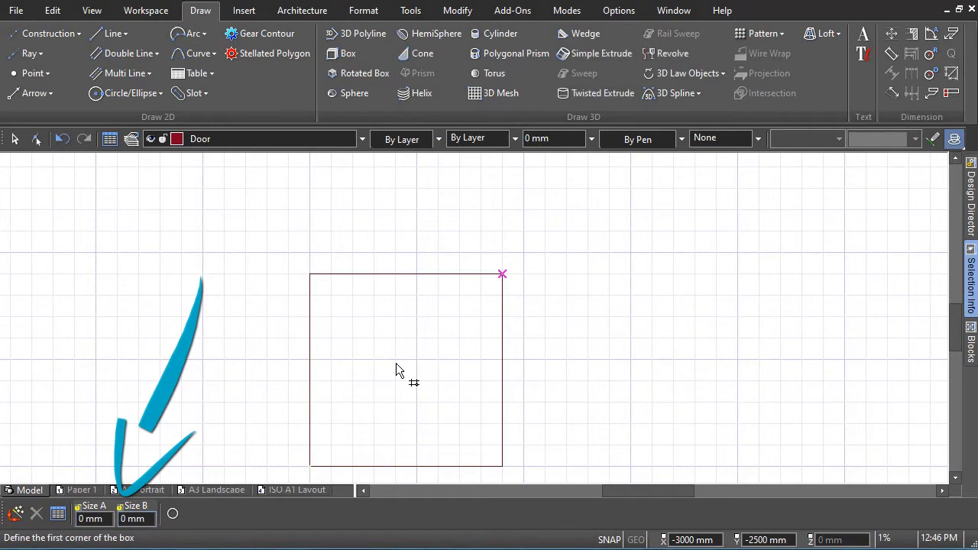
Step: Explode the square into individual line segments
scroll(397, 384, up, 1)
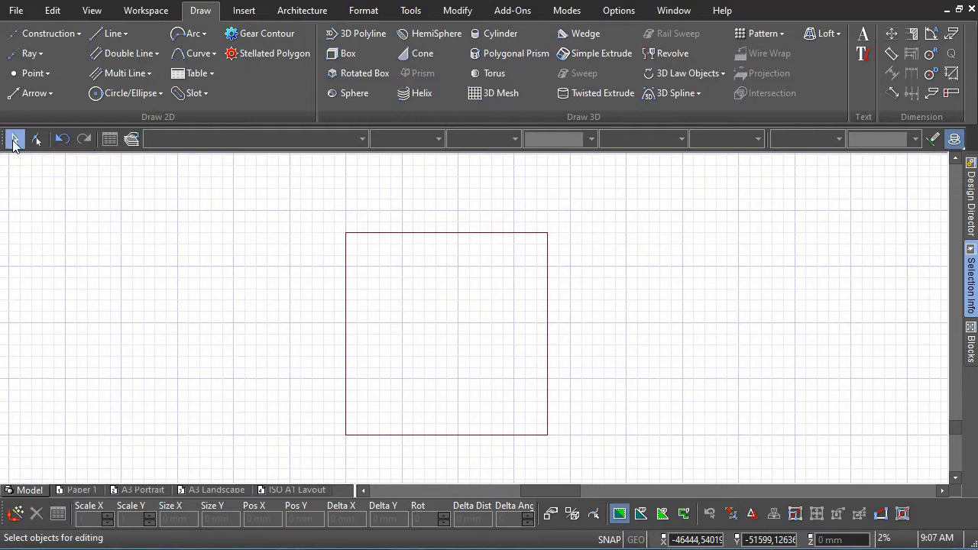
click(547, 240)
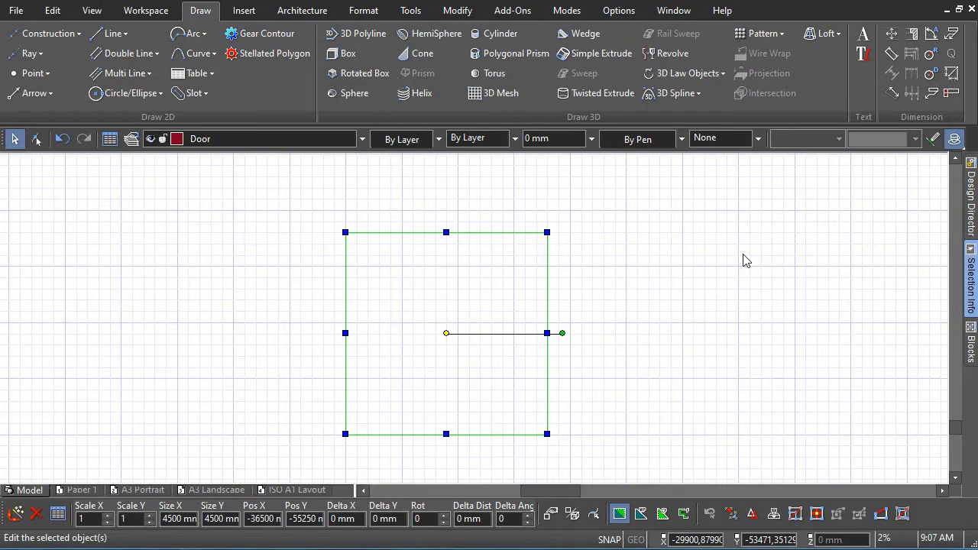
click(362, 13)
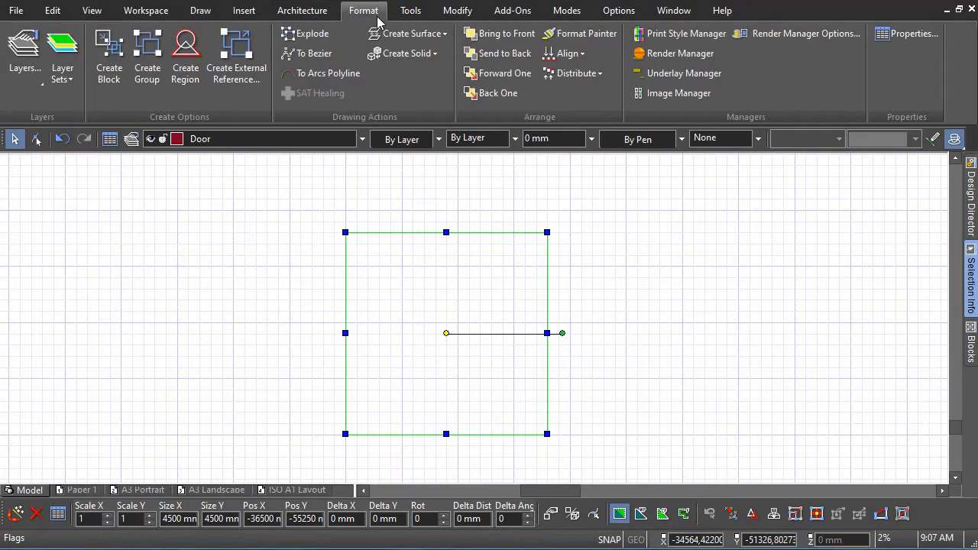
click(313, 33)
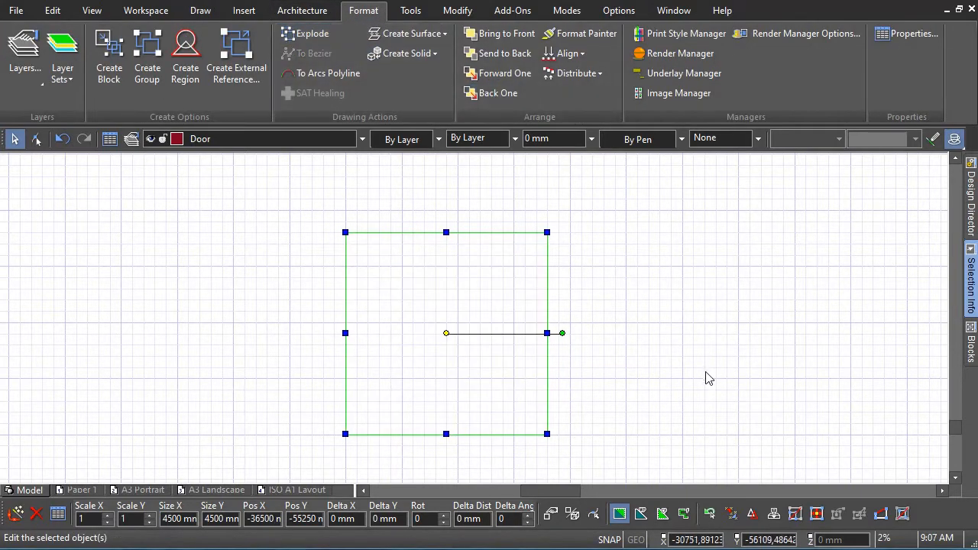
Step: Check the exploded square's right, bottom and left sides by selecting them individually, and clear the selection
click(659, 387)
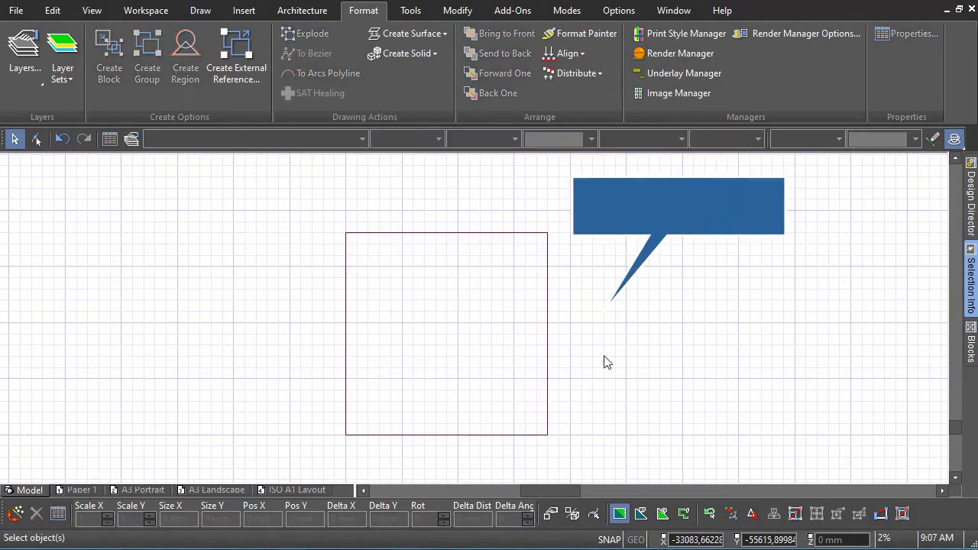
click(547, 359)
click(462, 434)
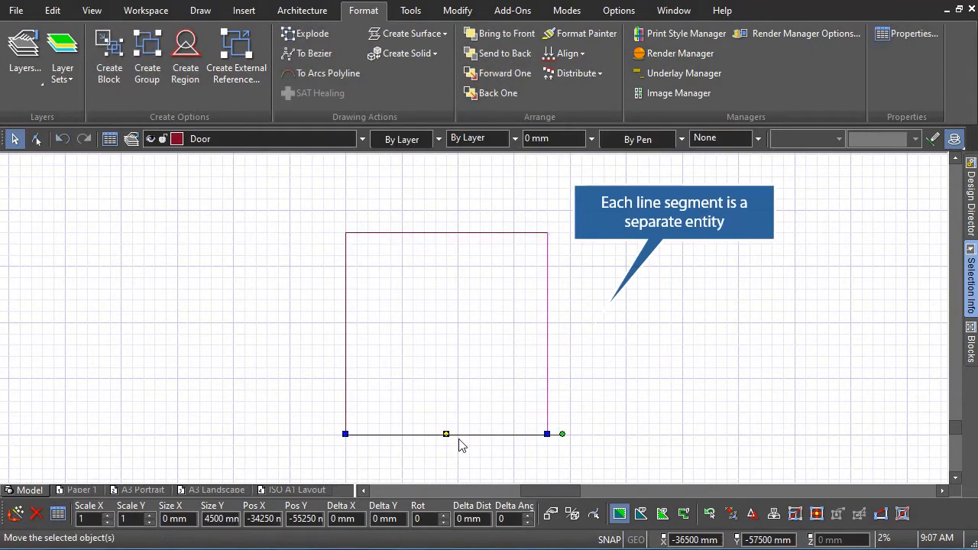
click(345, 389)
click(673, 388)
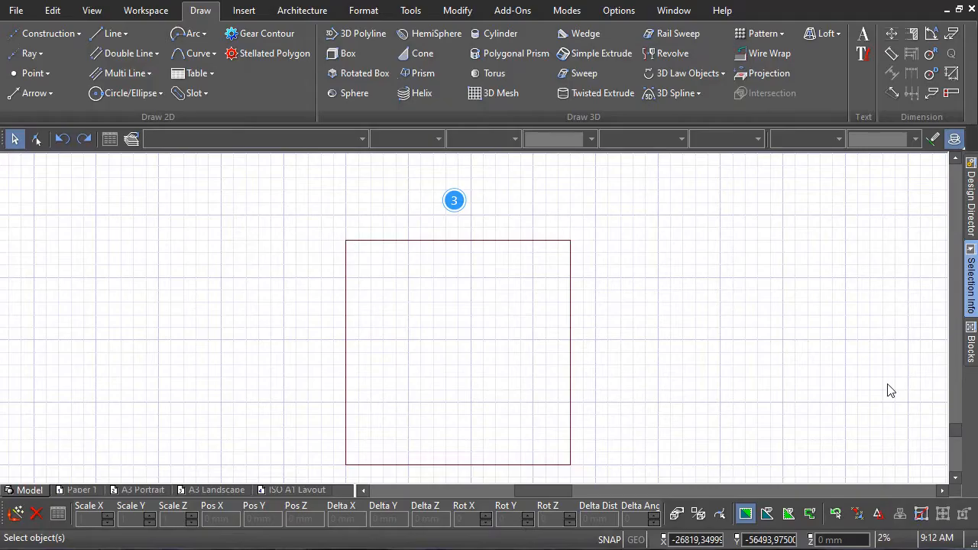
Step: Draw a Start / End / Included arc between the square's two upper corners, rising about 750 mm above its top edge
click(204, 35)
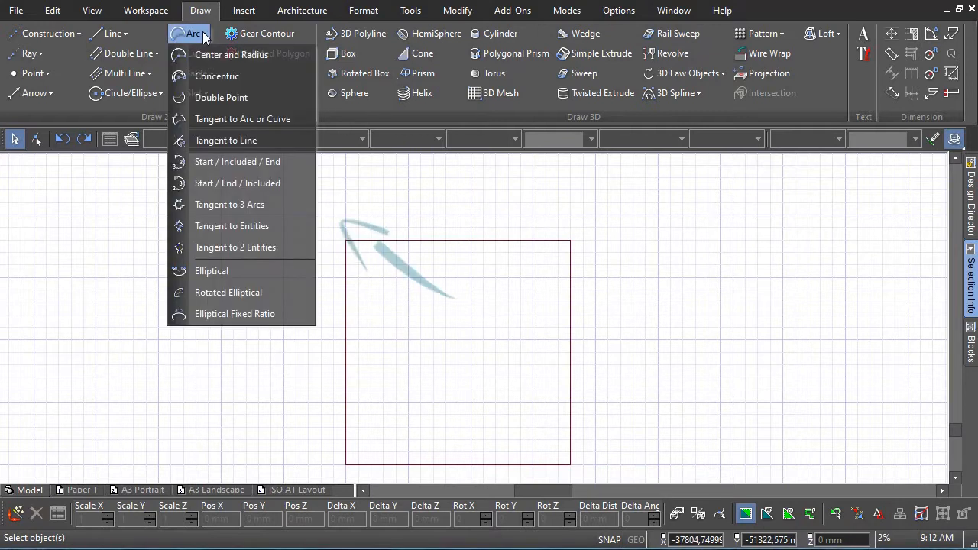
click(304, 183)
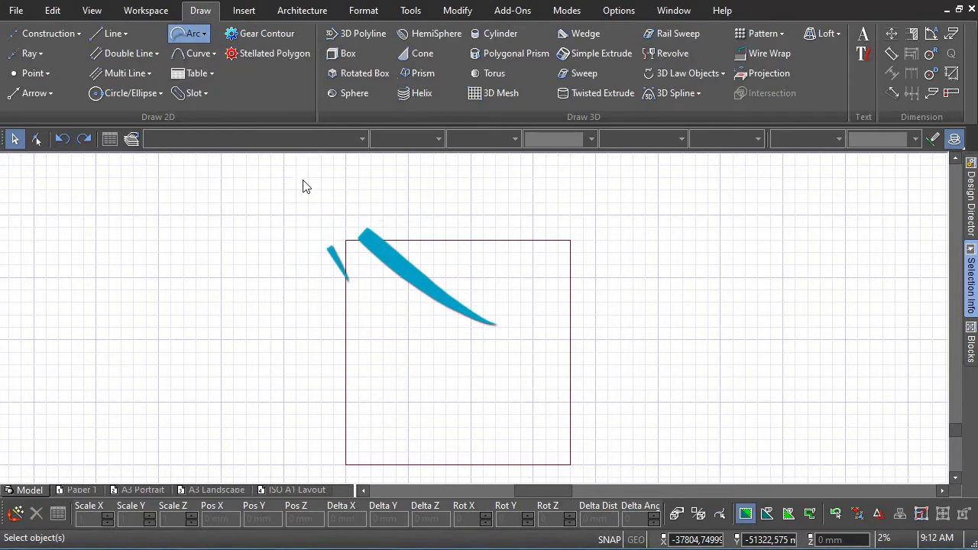
click(570, 241)
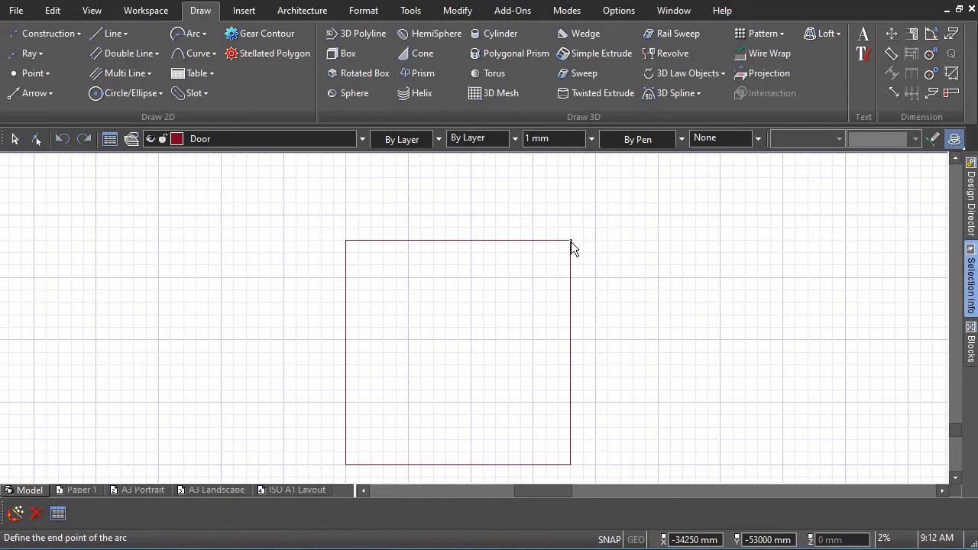
click(347, 240)
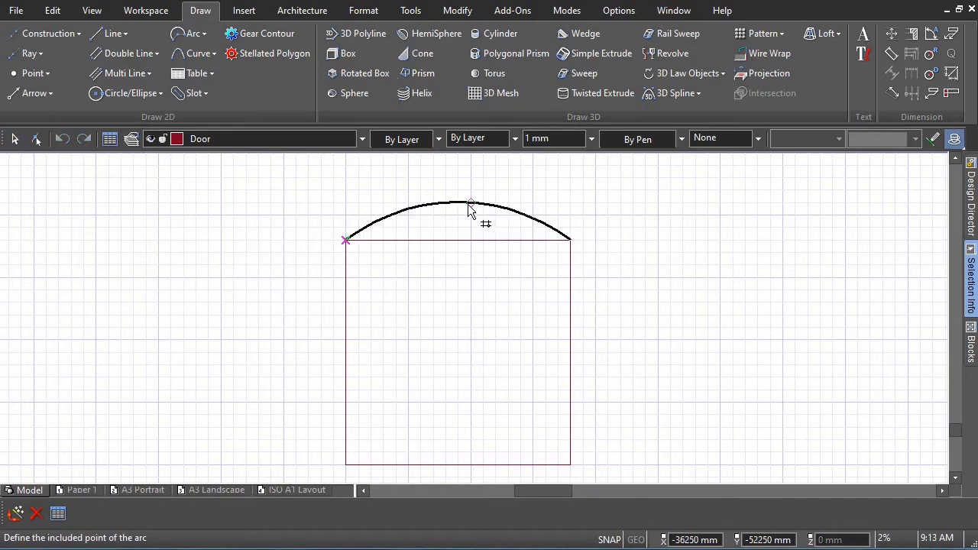
click(467, 204)
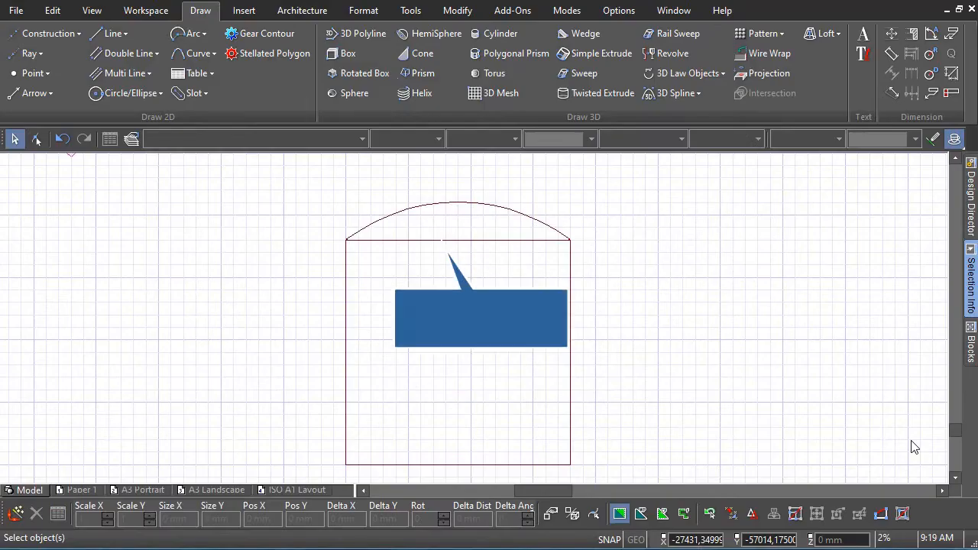
Step: Delete the straight segment beneath the arc at the top of the square
click(15, 140)
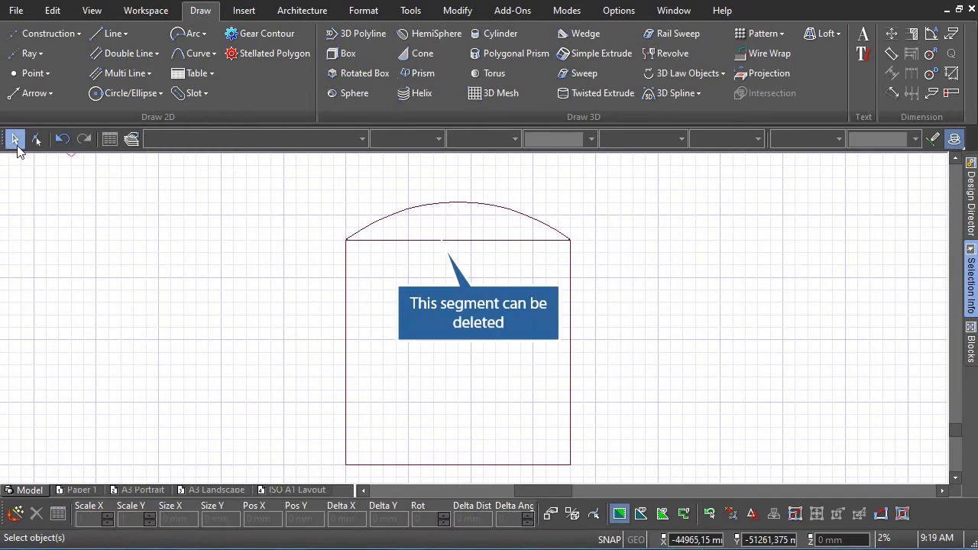
click(497, 241)
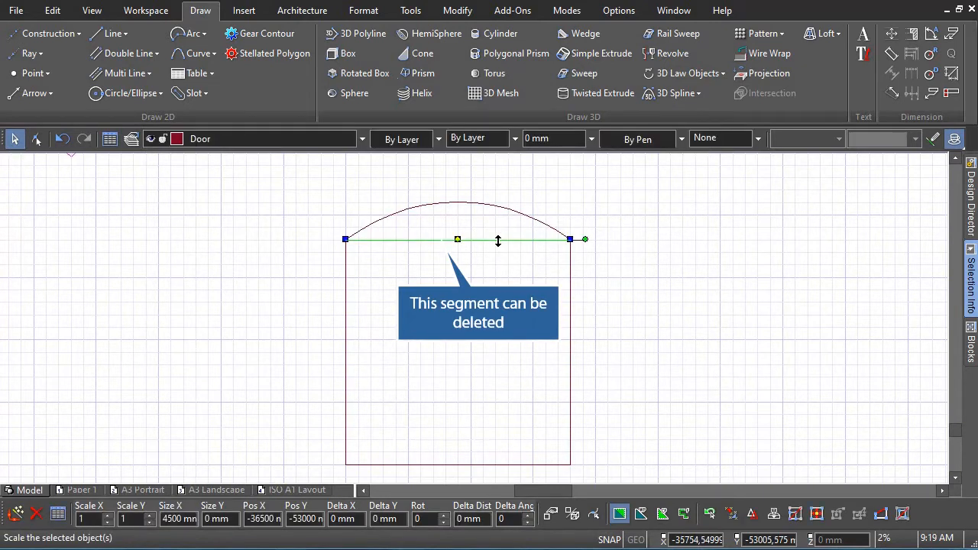
key(Delete)
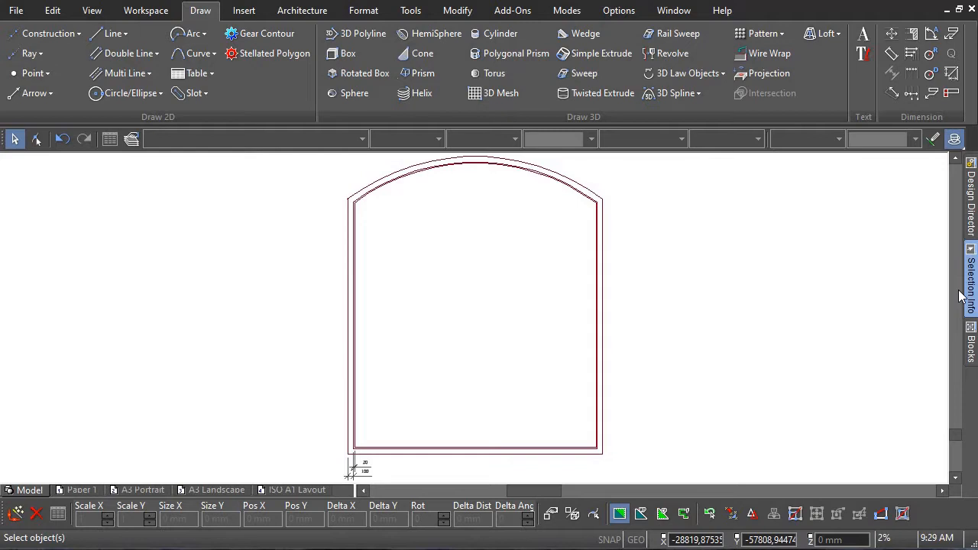
Step: Offset the arched door outline 100 mm inward, skipping the step that defines the distance in the drawing
scroll(474, 325, up, 5)
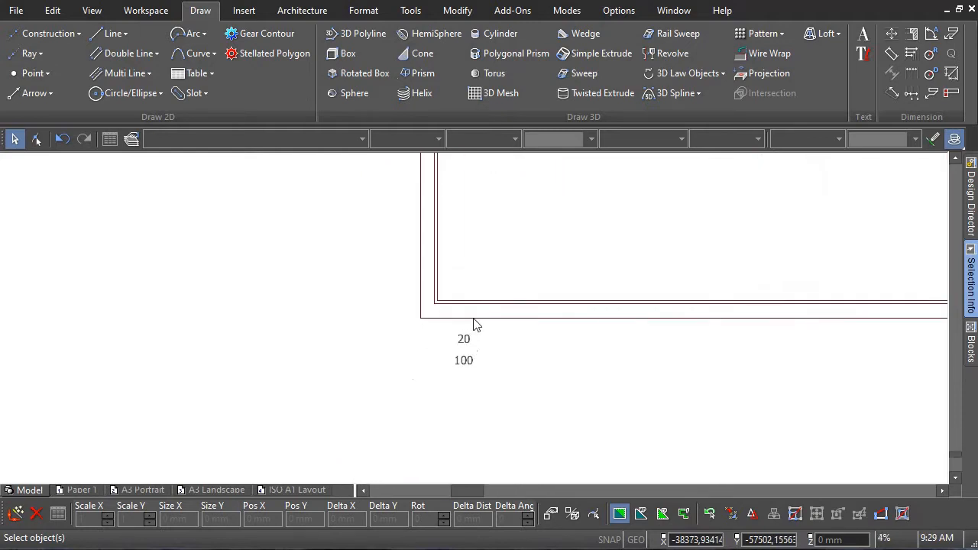
scroll(474, 324, up, 1)
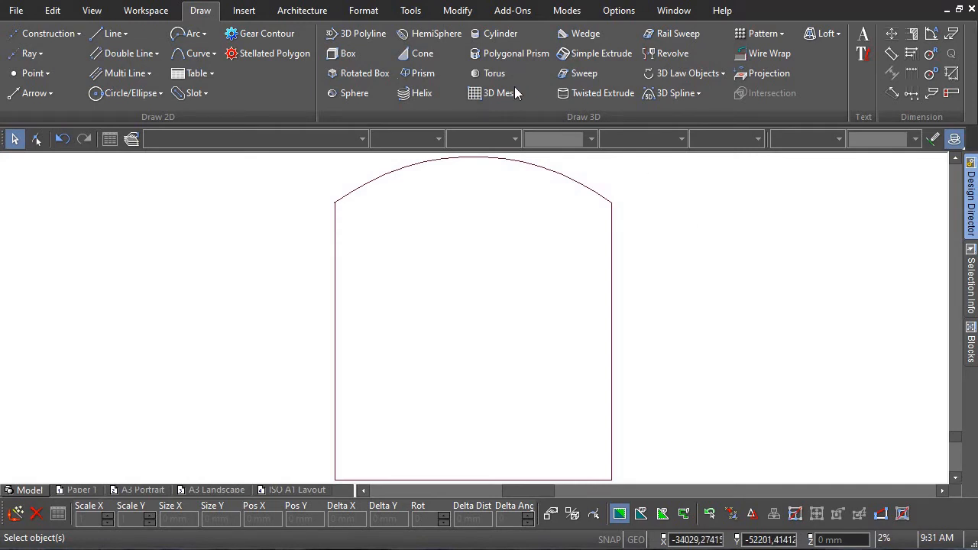
click(458, 11)
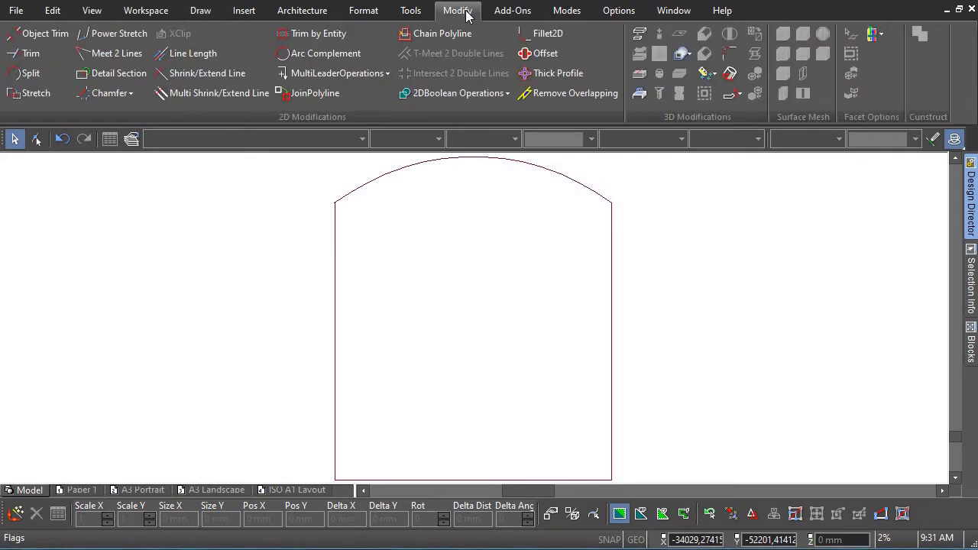
click(544, 54)
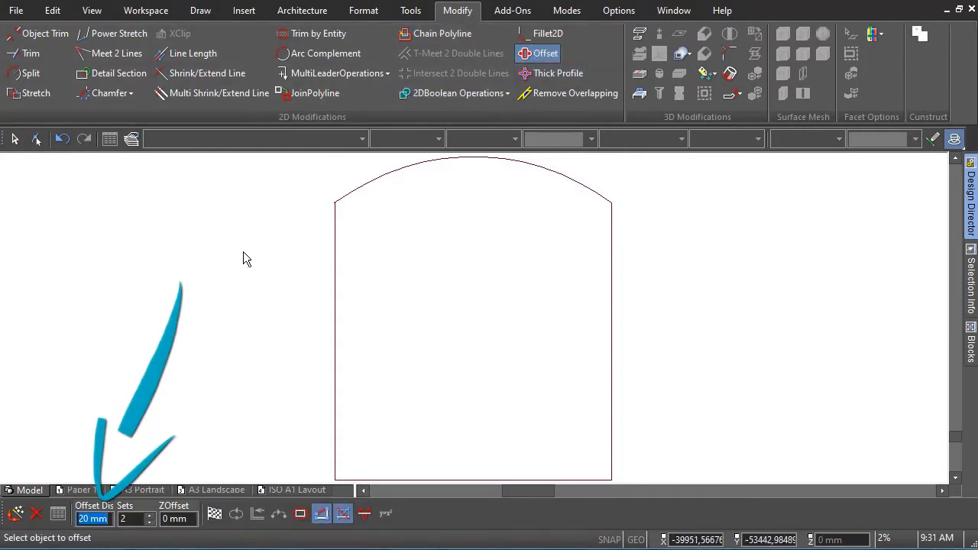
text(100)
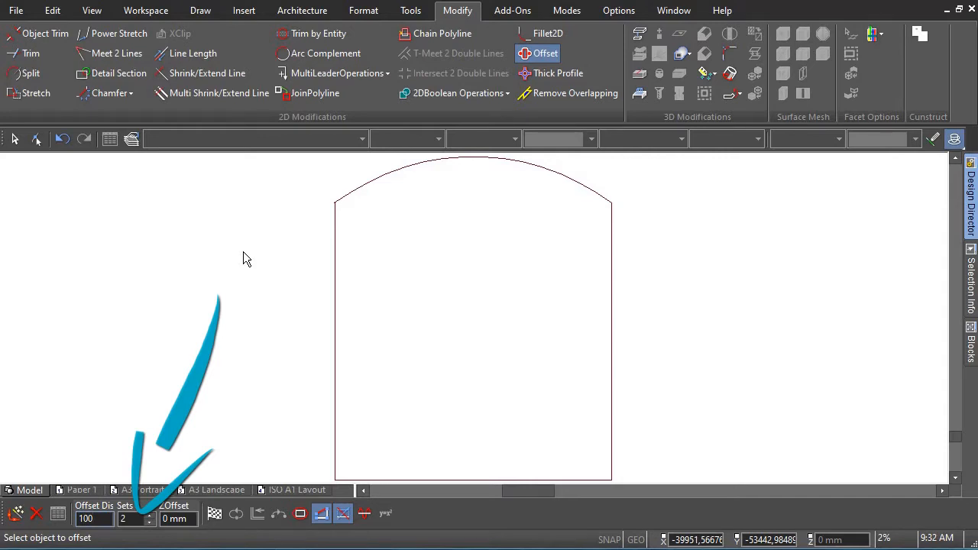
click(322, 518)
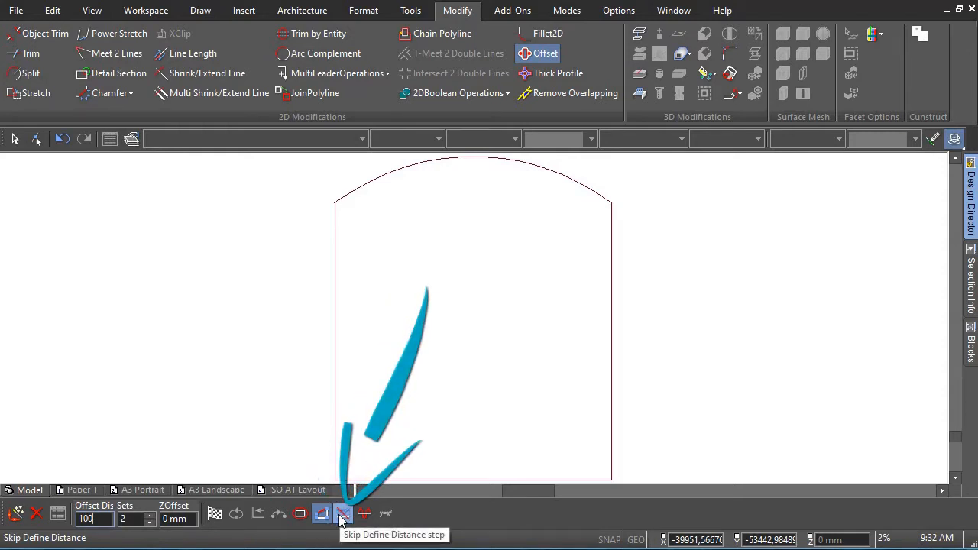
click(341, 517)
click(336, 375)
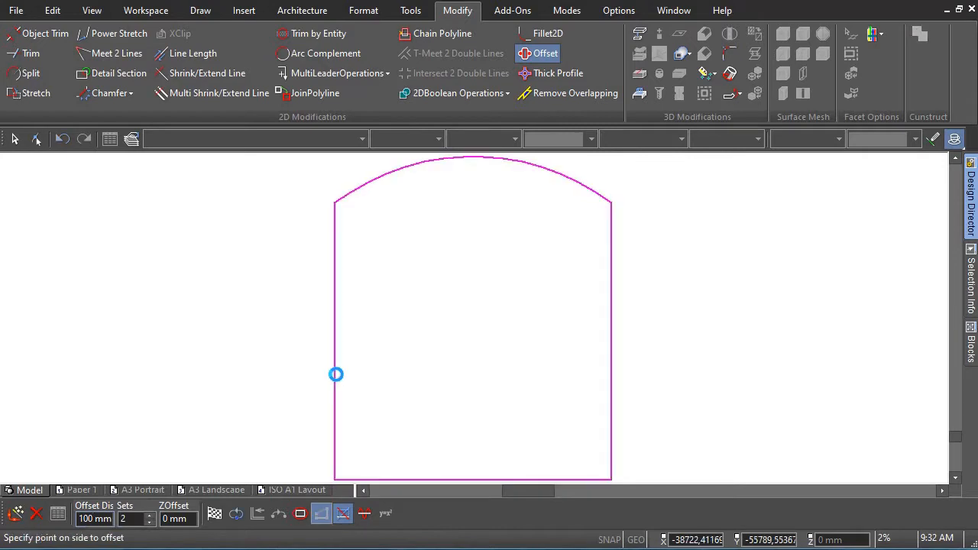
click(368, 372)
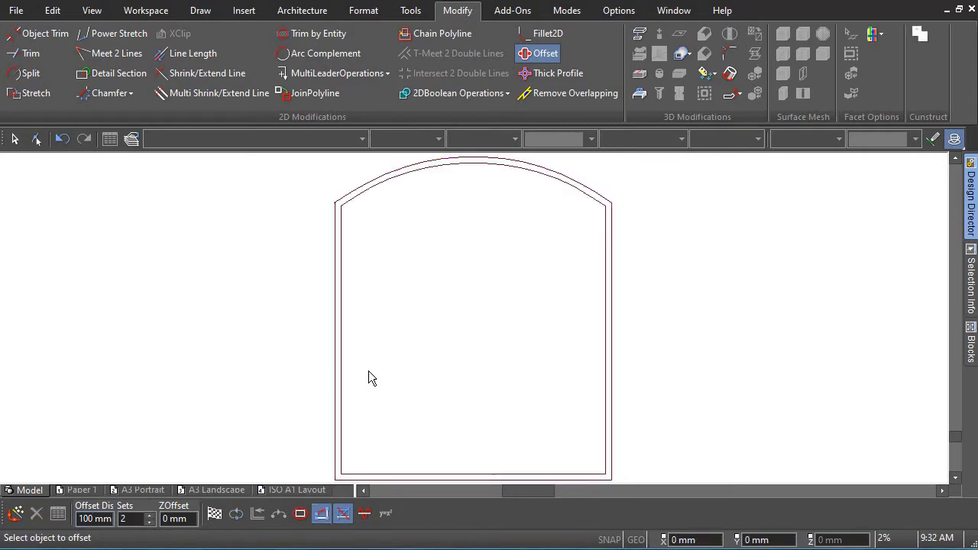
Step: Offset the inner arched outline a further 20 mm inward
key(Tab)
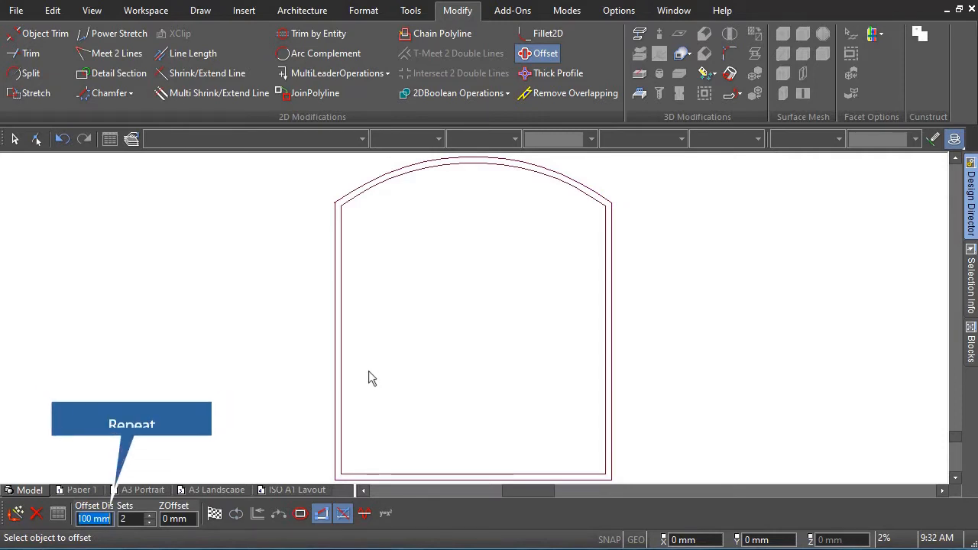
text(20)
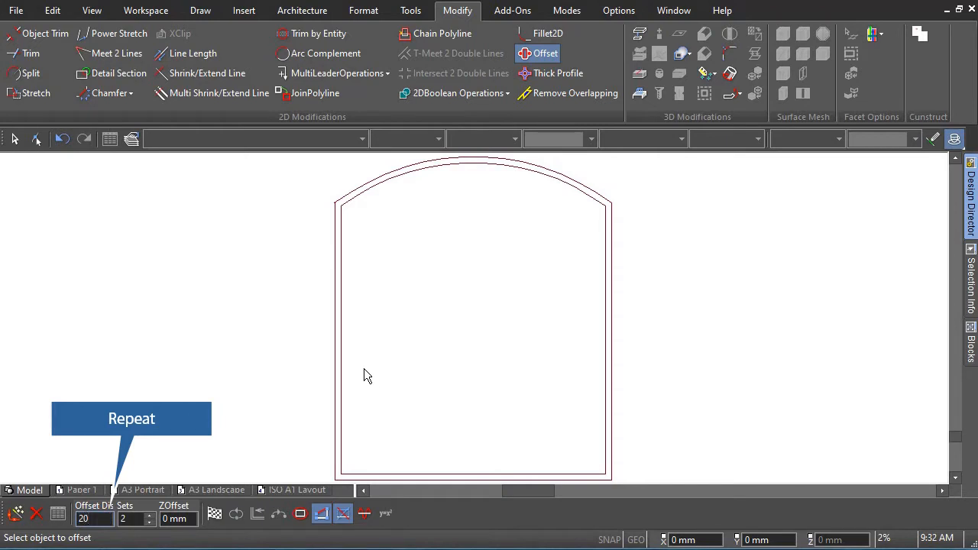
key(Return)
click(339, 360)
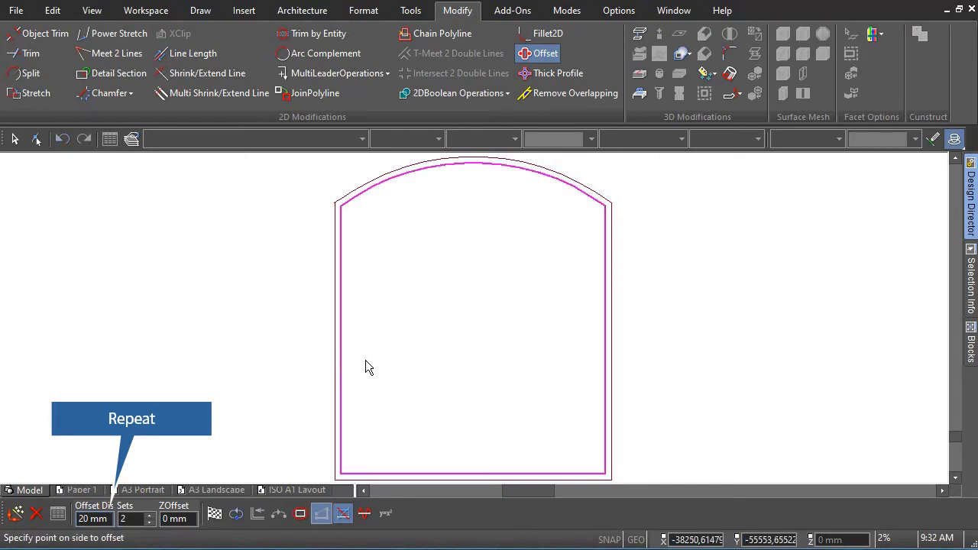
click(365, 367)
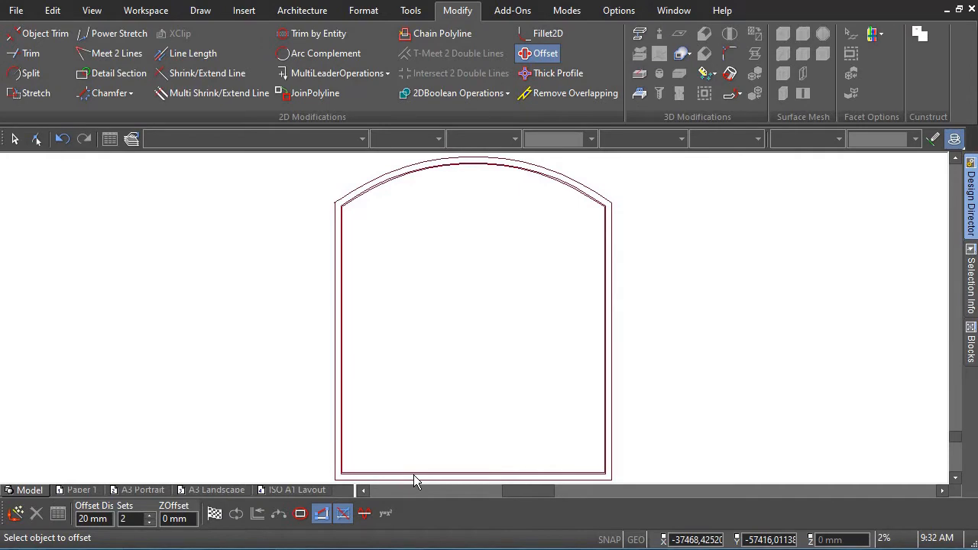
scroll(340, 478, up, 3)
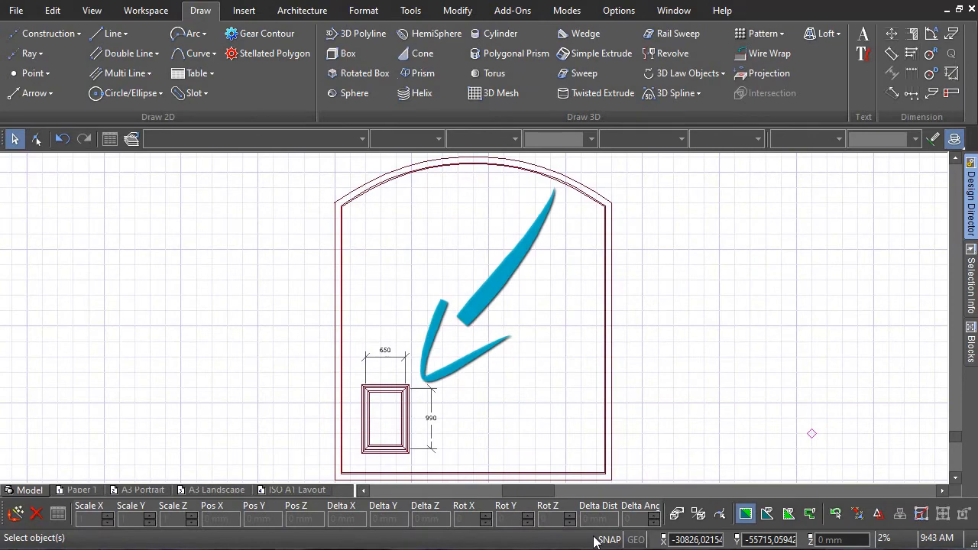
Step: Configure the multiline properties with offset scale 1, Center justification, line element offsets of 0, 25, 50, 100 and 125 mm, and joints shown
scroll(476, 323, up, 4)
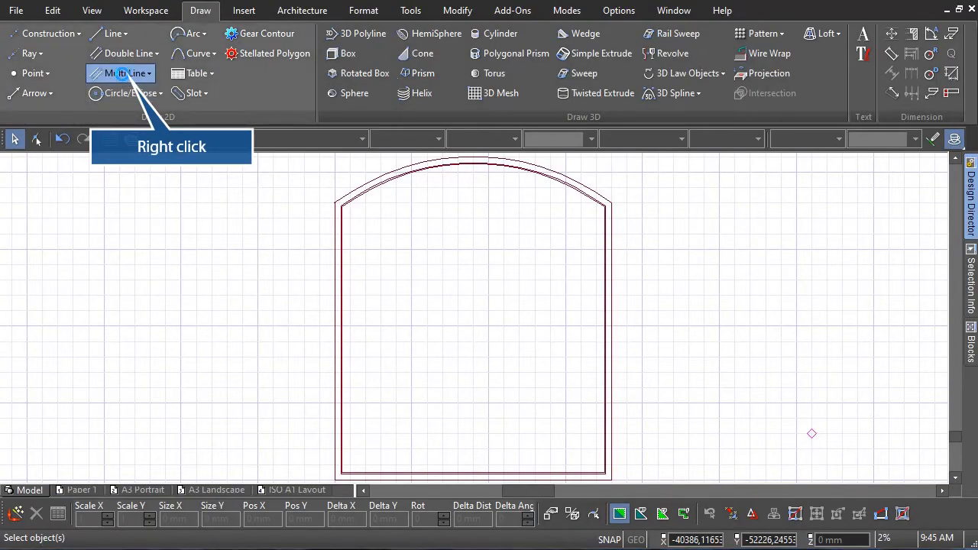
right_click(123, 75)
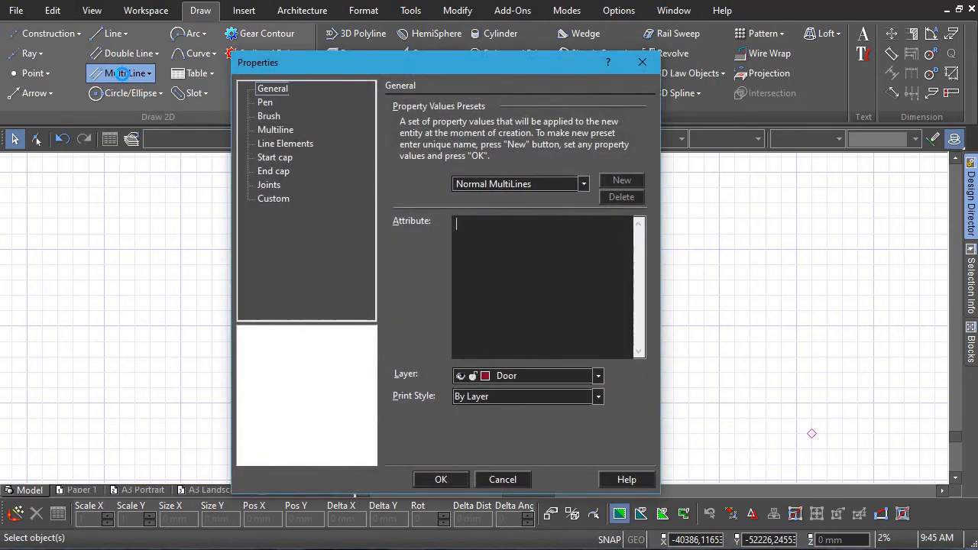
click(275, 130)
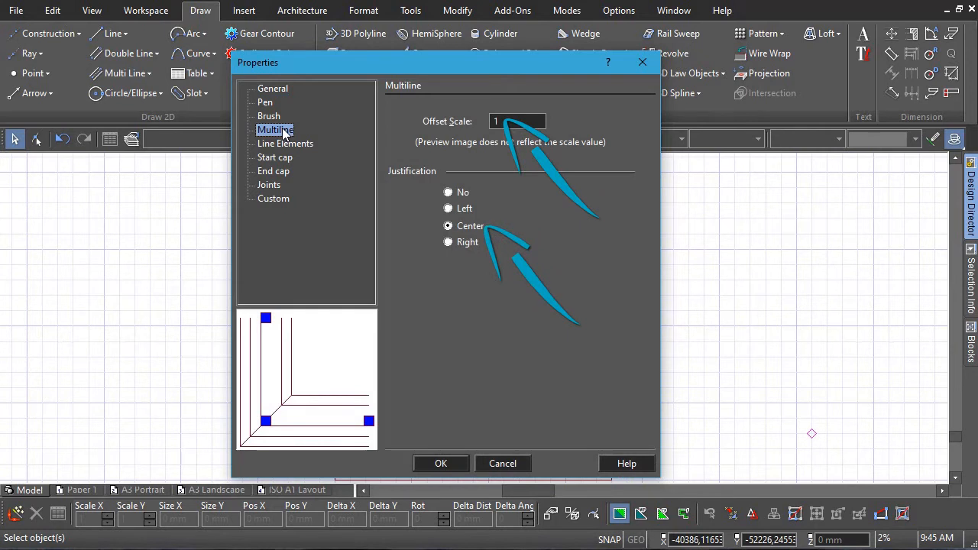
click(310, 142)
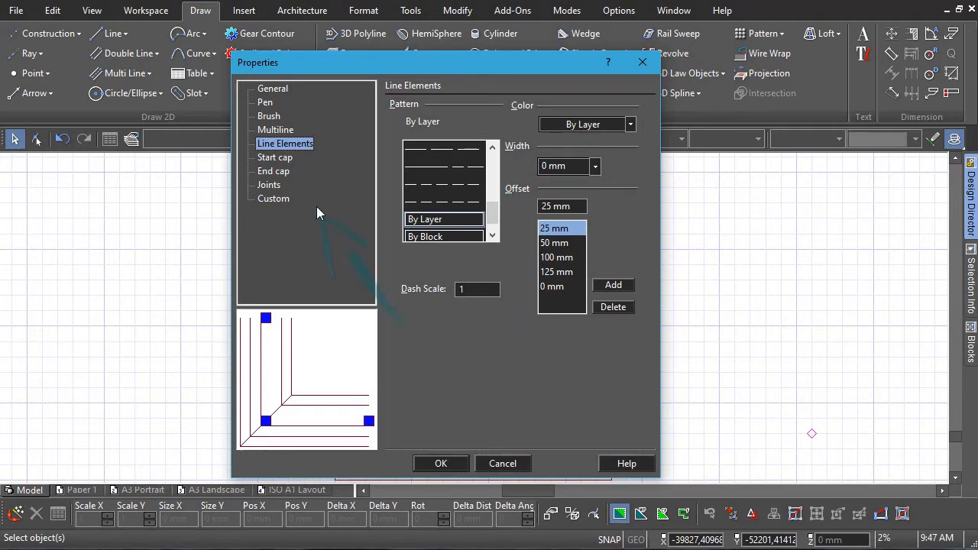
click(269, 185)
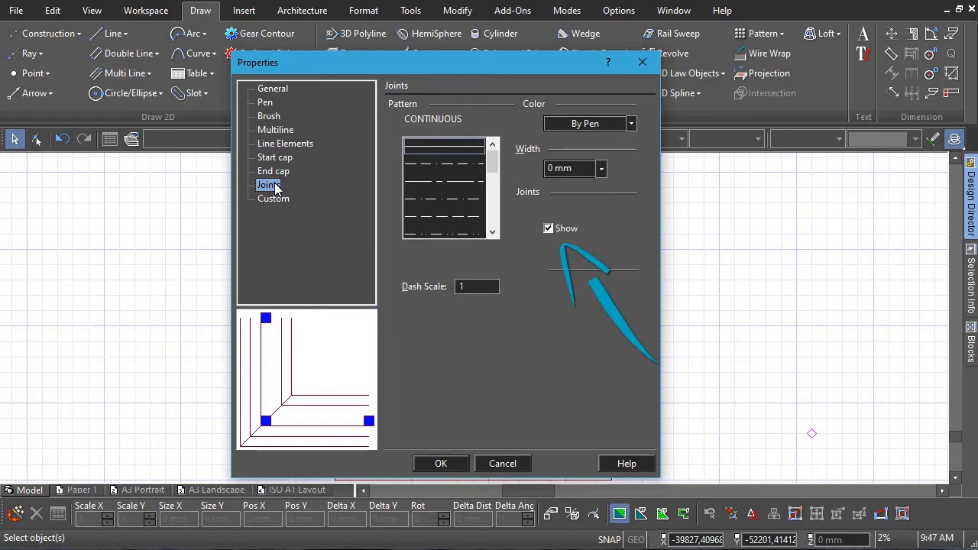
click(442, 464)
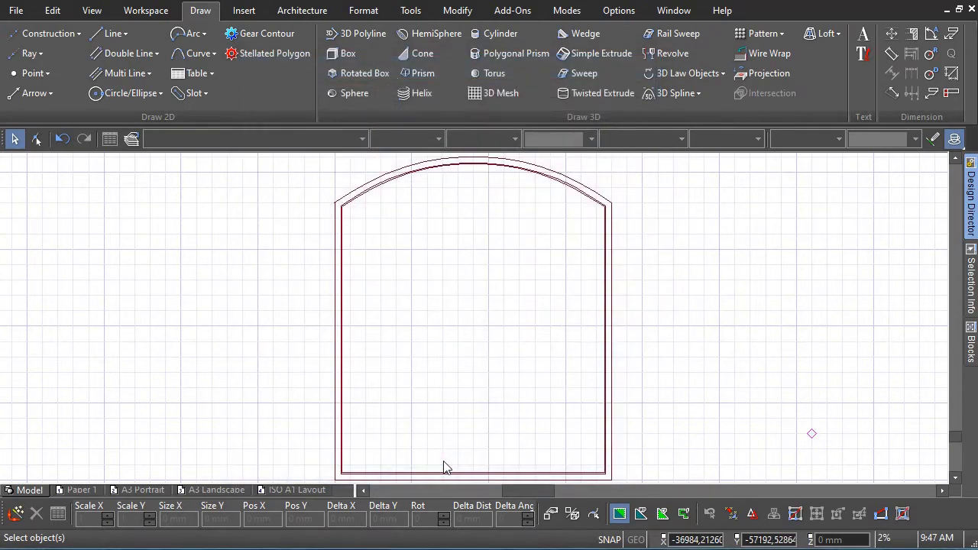
Step: Draw a 650 by 990 mm multiline rectangle as a door panel near the lower-left corner inside the frame
click(152, 74)
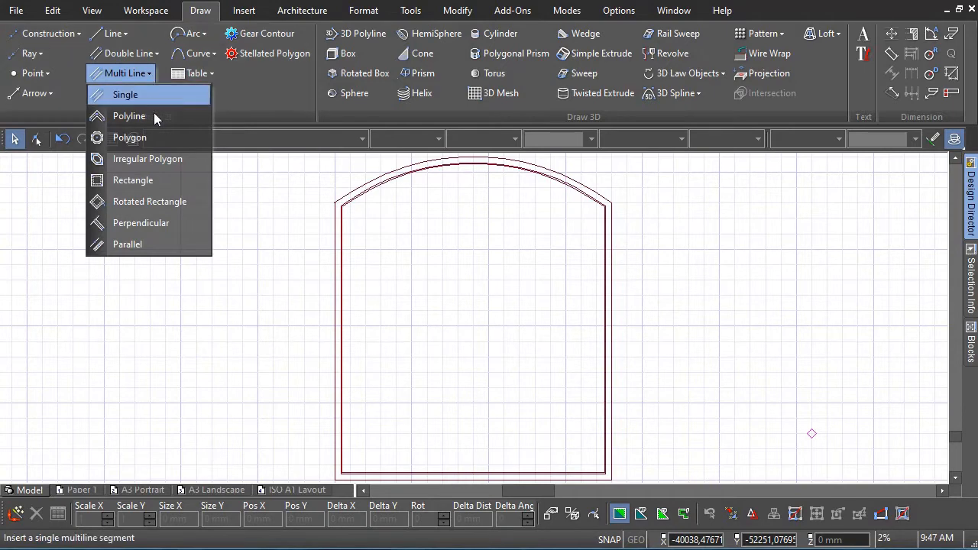
click(166, 181)
scroll(473, 318, up, 3)
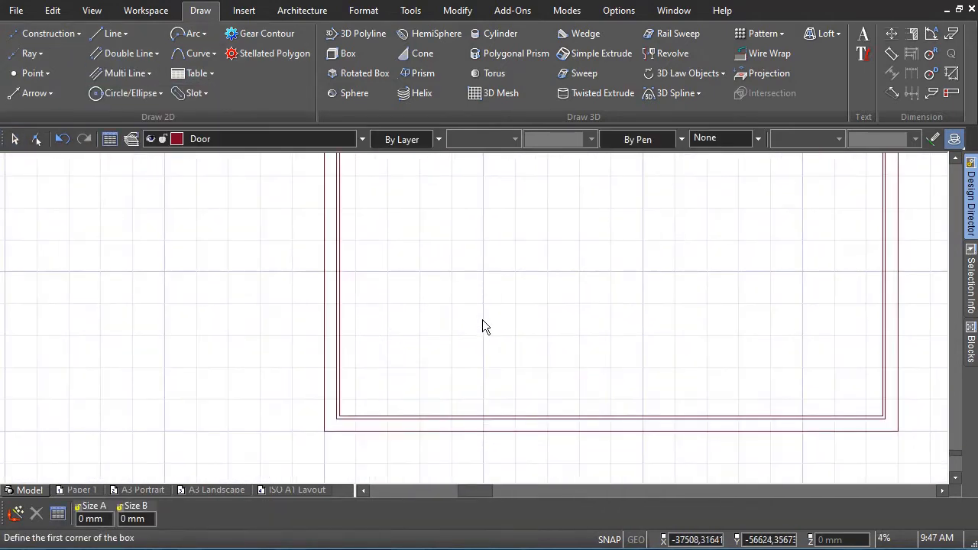
click(387, 370)
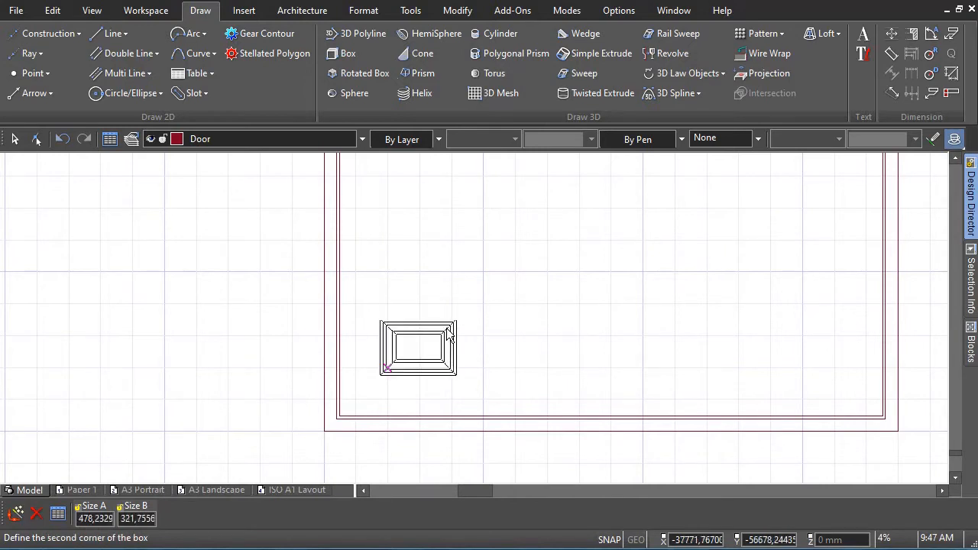
text(650)
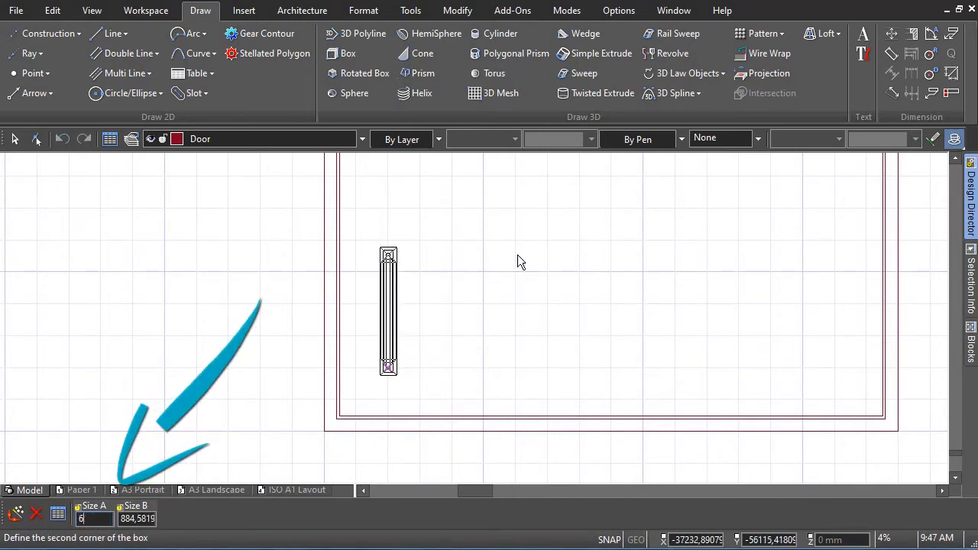
key(Tab)
text(990)
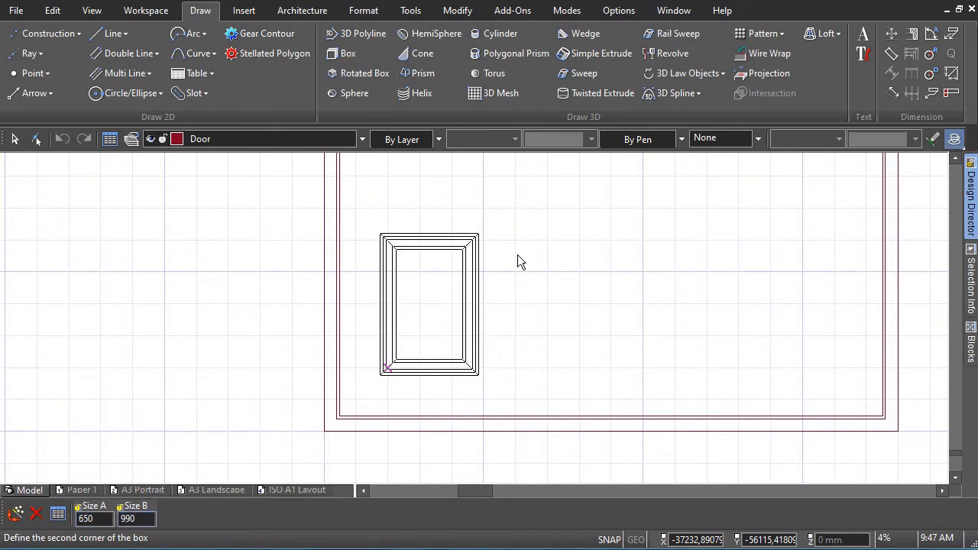
key(Return)
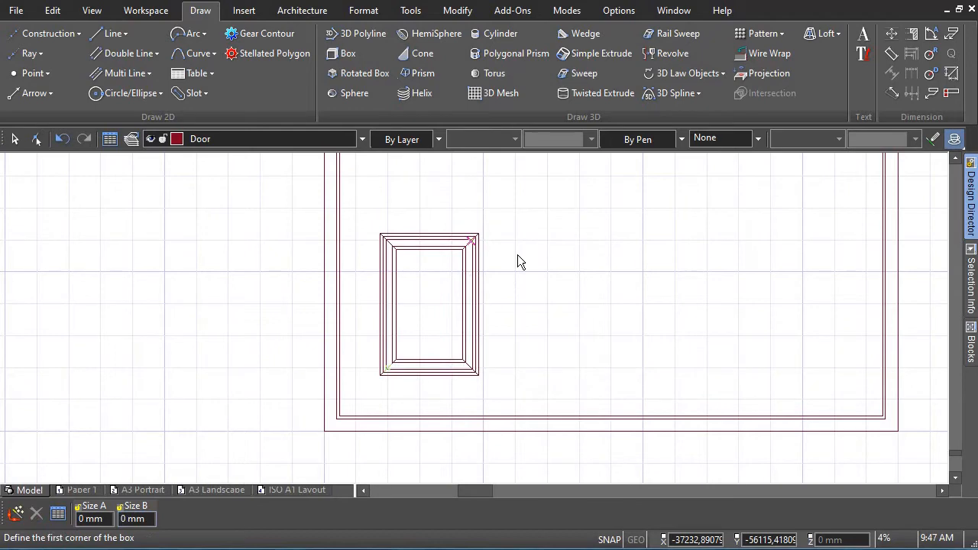
click(957, 490)
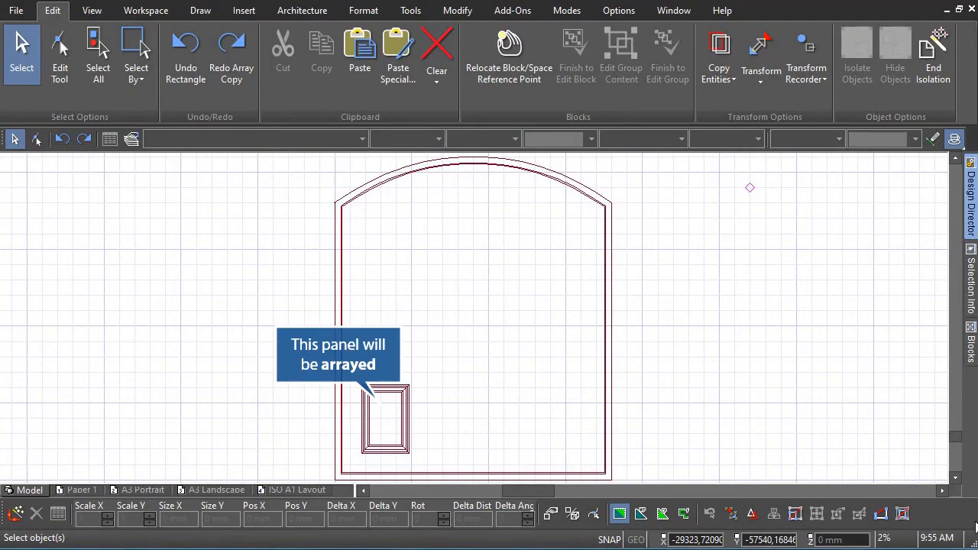
Step: Array-copy the door panel into 4 rows and 2 columns with an X step of 900 mm and a Y step of 1200 mm
key(ctrl+y)
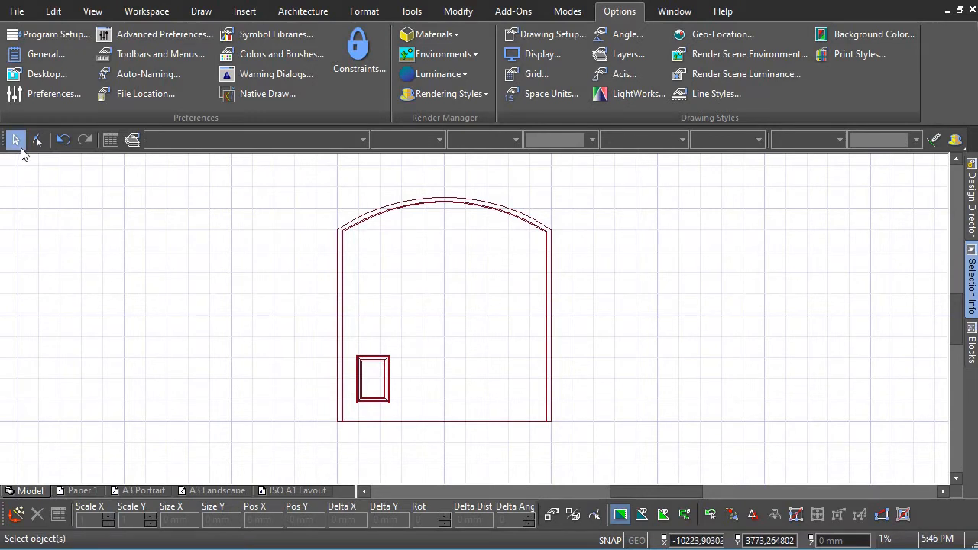
mouse_move(350, 413)
mouse_down()
mouse_move(396, 381)
mouse_move(412, 352)
mouse_up()
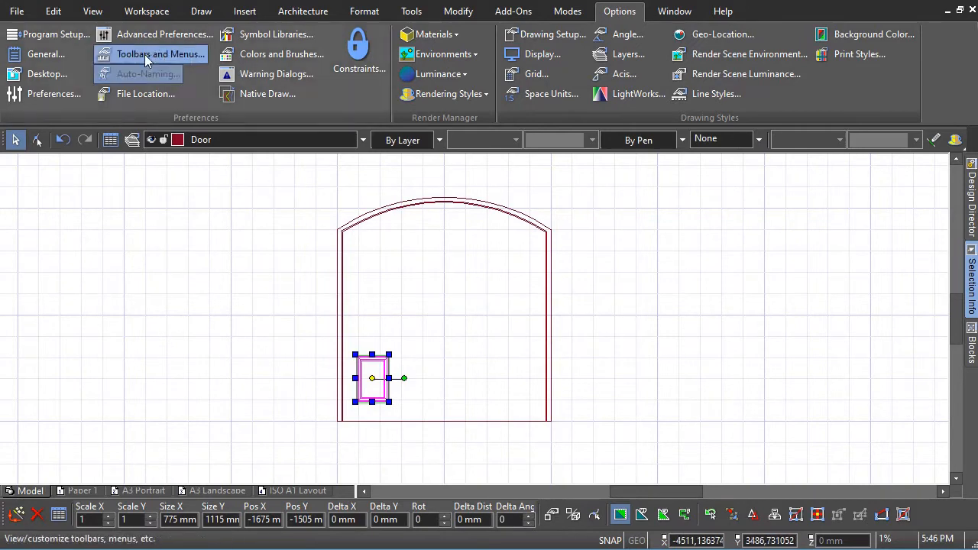
click(54, 10)
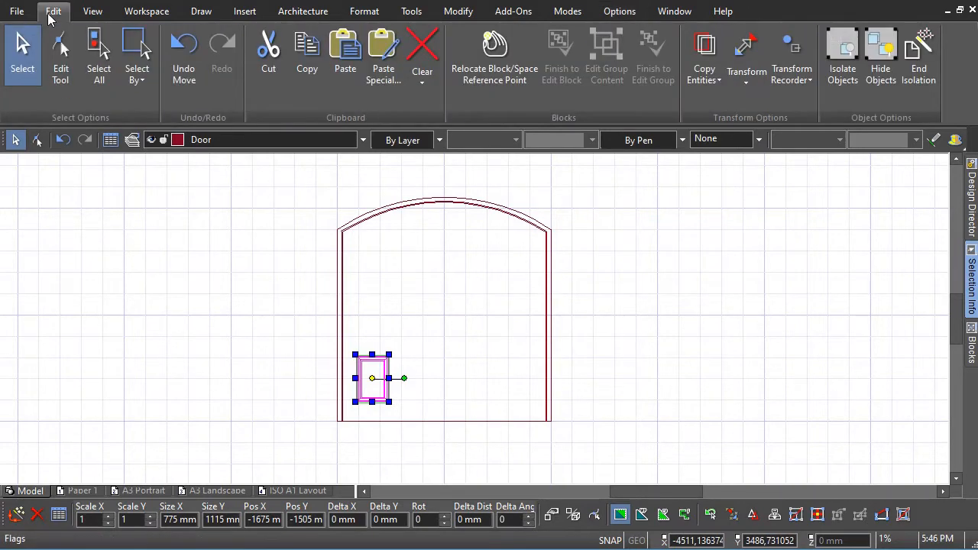
click(715, 84)
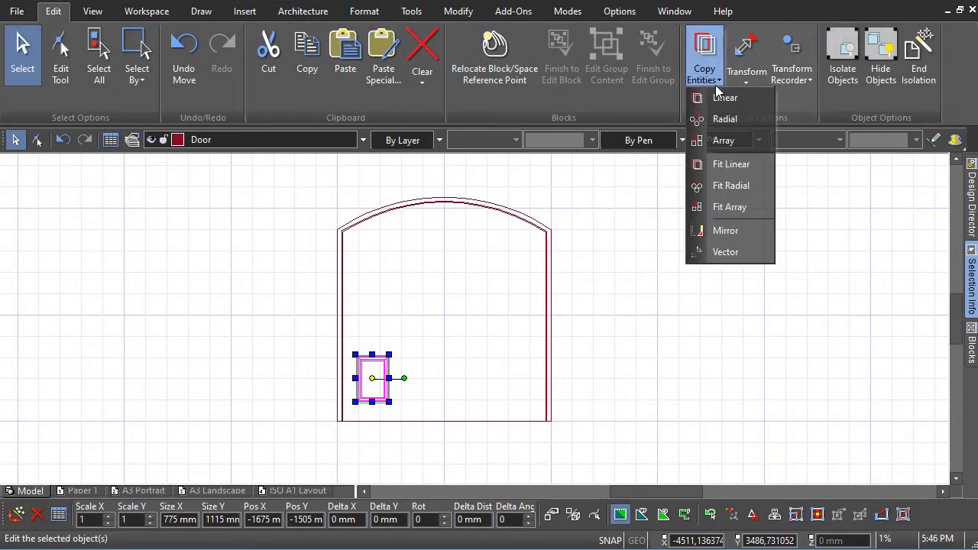
click(724, 140)
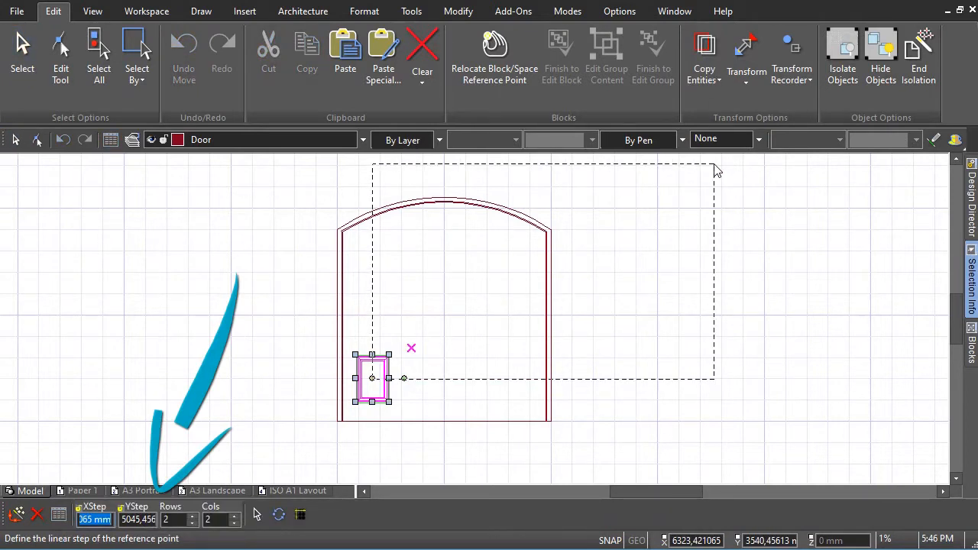
text(900)
key(Tab)
text(1200)
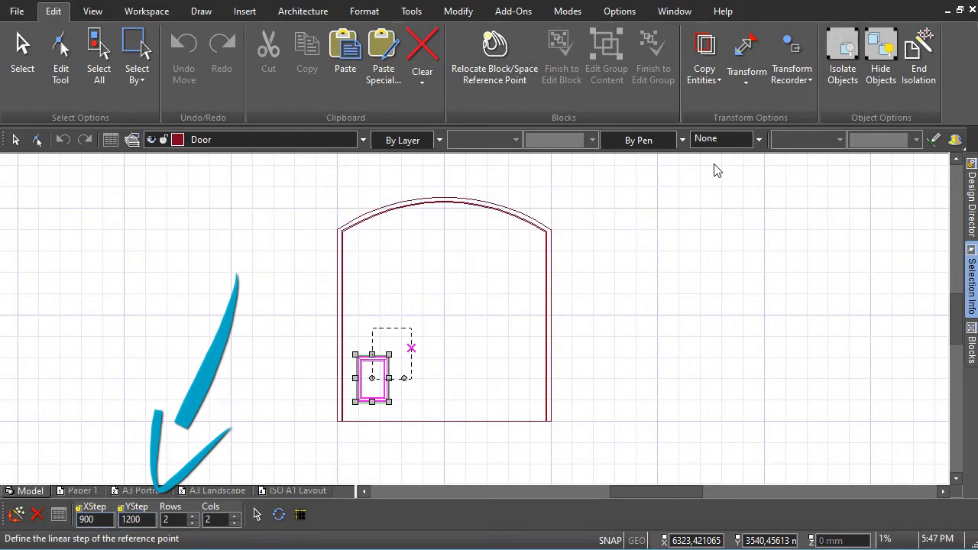
key(Tab)
text(4)
key(Tab)
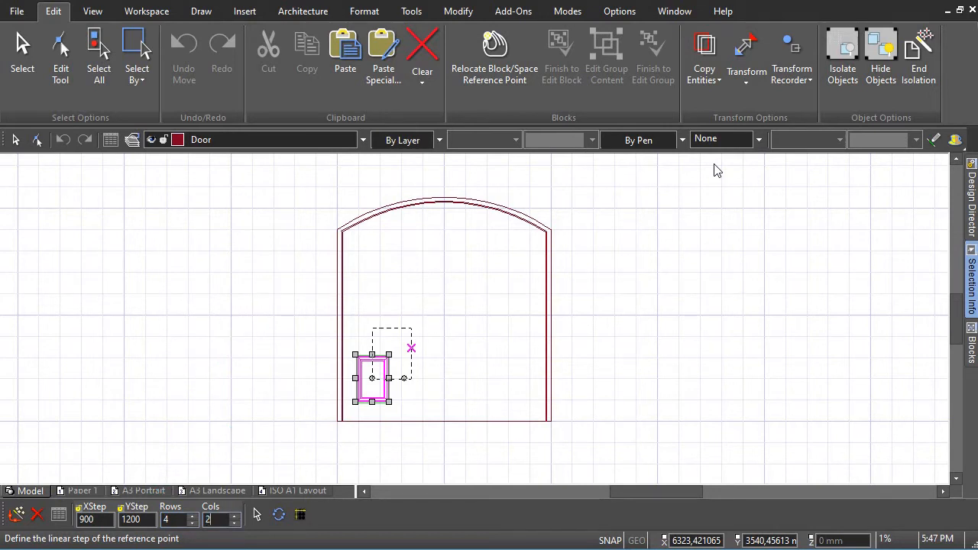
key(Return)
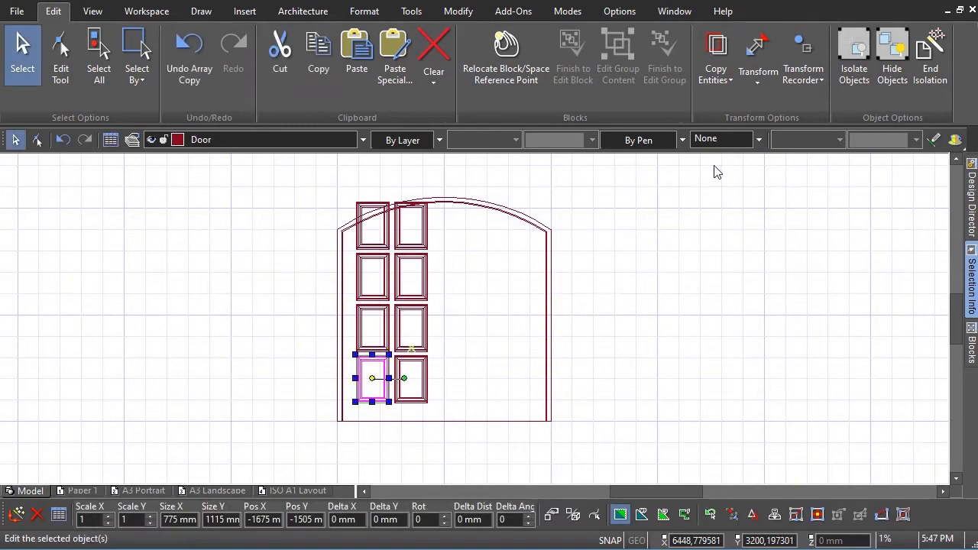
key(Escape)
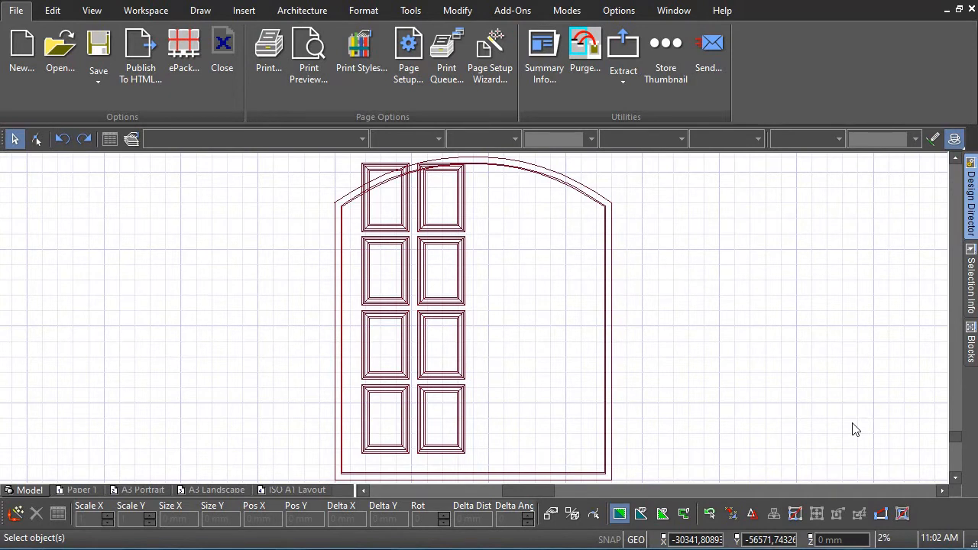
Step: Delete the right panel in the second row from the bottom and rotate that row's left panel to 270 degrees
click(450, 323)
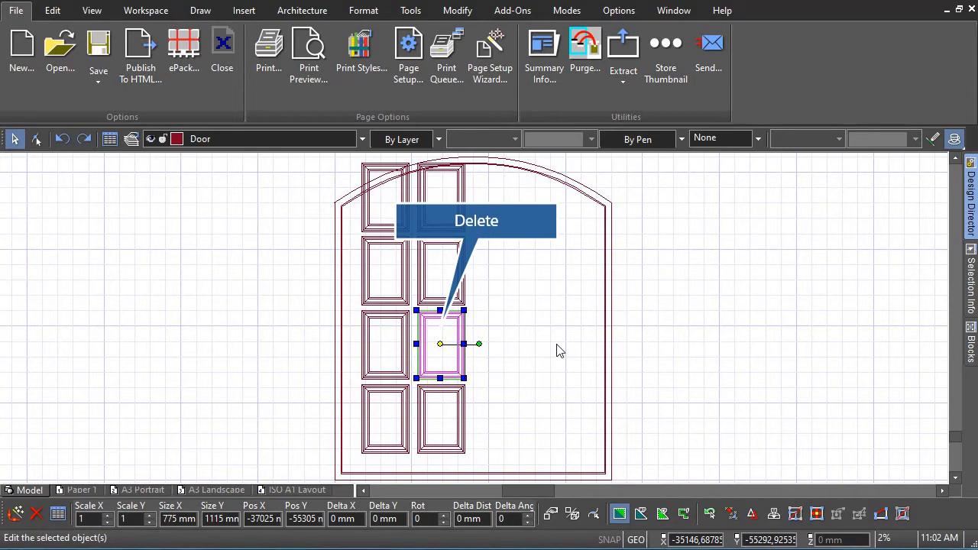
key(Delete)
scroll(476, 324, up, 4)
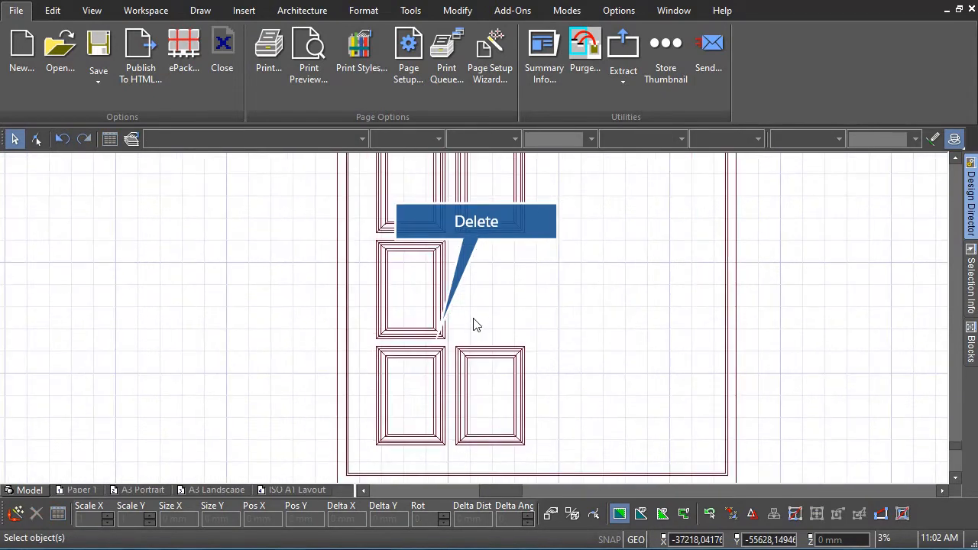
click(428, 235)
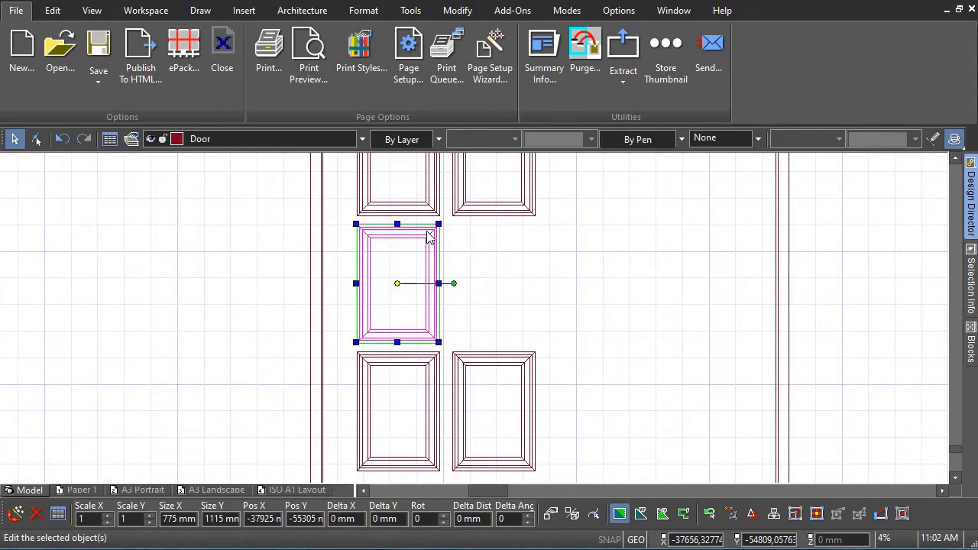
click(456, 284)
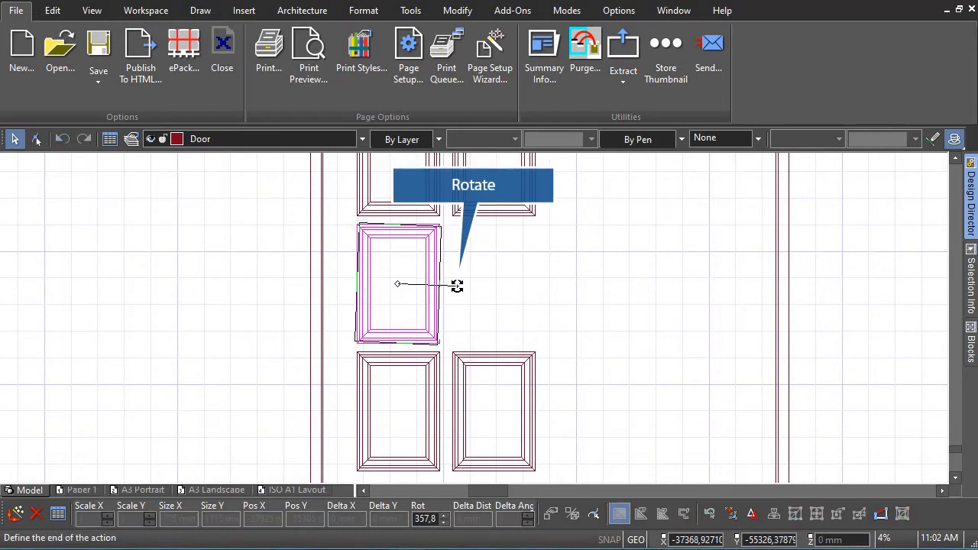
click(419, 339)
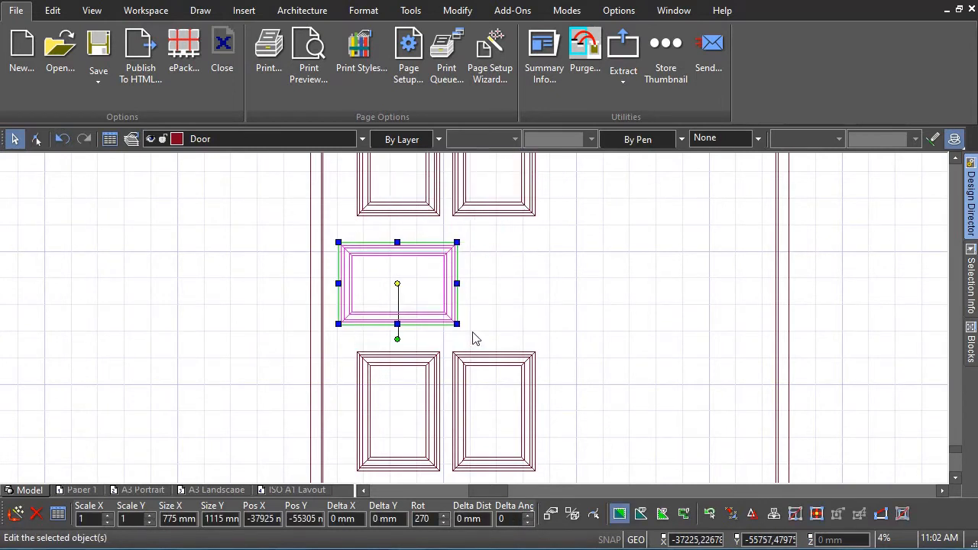
Step: Stretch both ends of the rotated panel so it spans the two panel columns, about 1696 mm long
click(457, 283)
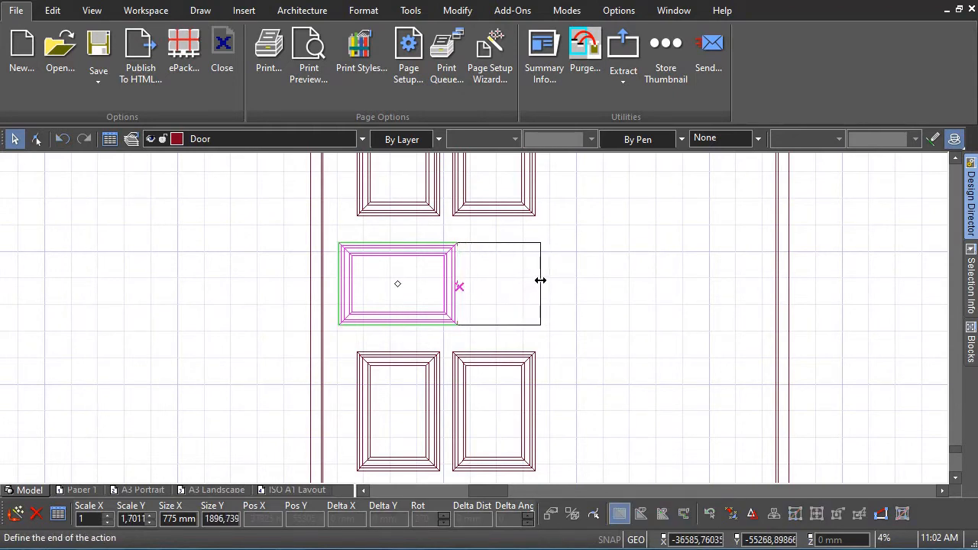
click(537, 282)
click(343, 283)
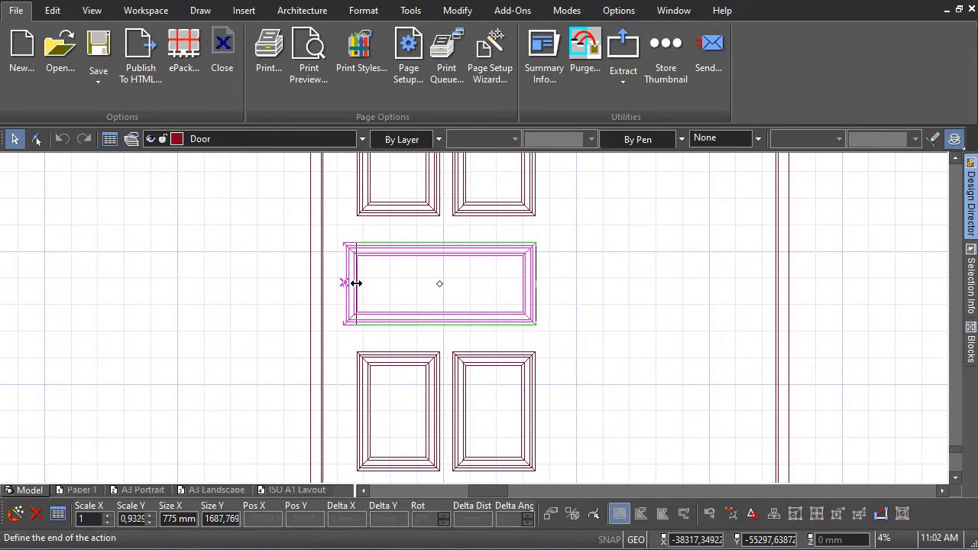
click(354, 283)
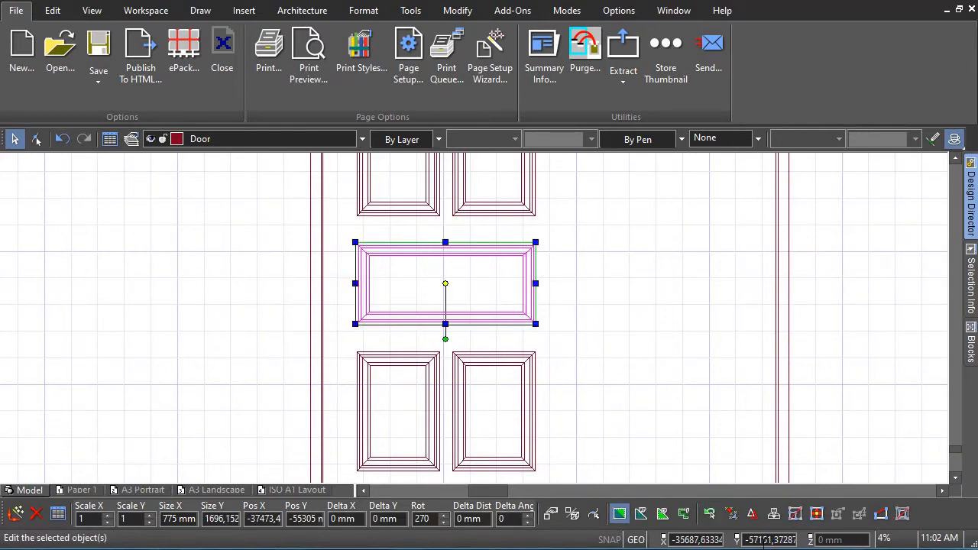
key(Escape)
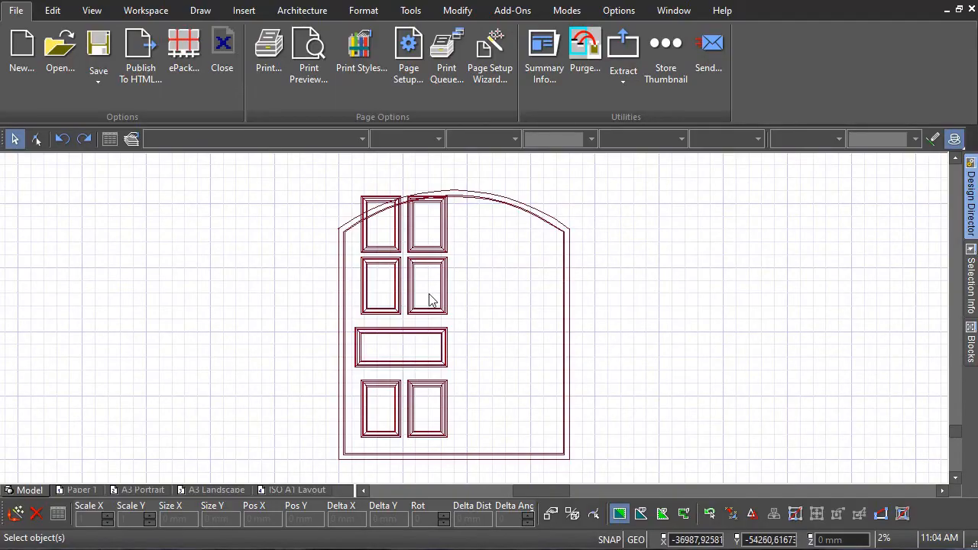
Step: Shorten the two panels in the third row from the bottom to a height of about 715 mm by lowering their upper edge
scroll(473, 324, up, 3)
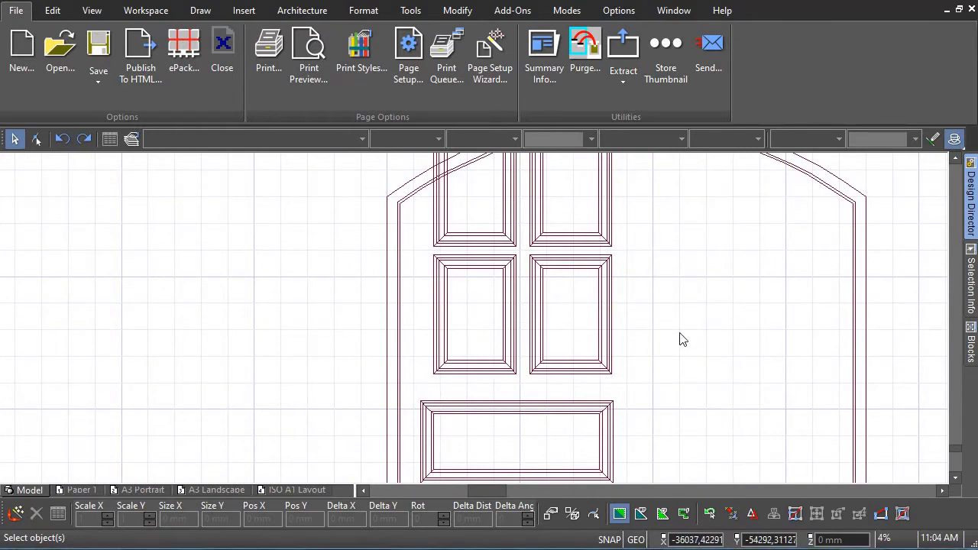
drag(653, 318, 418, 393)
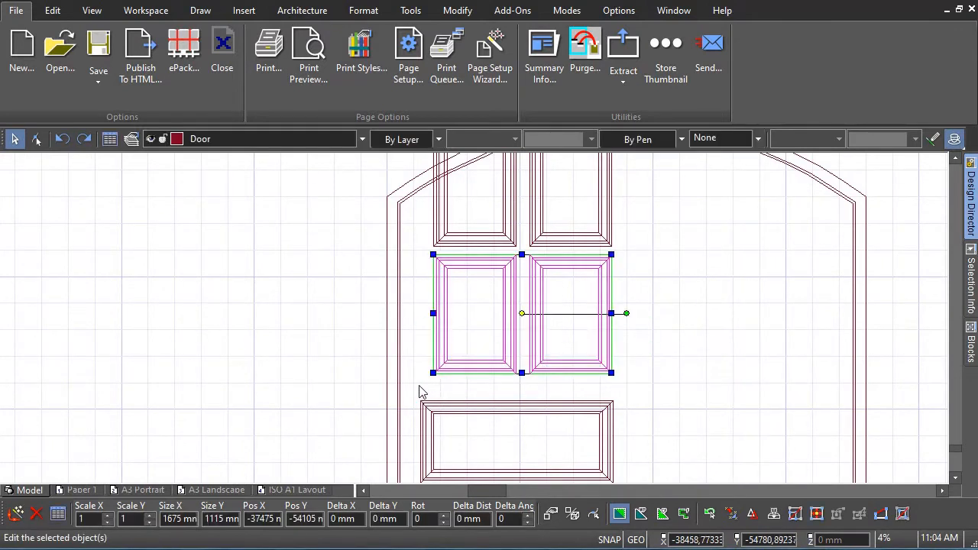
drag(522, 254, 523, 299)
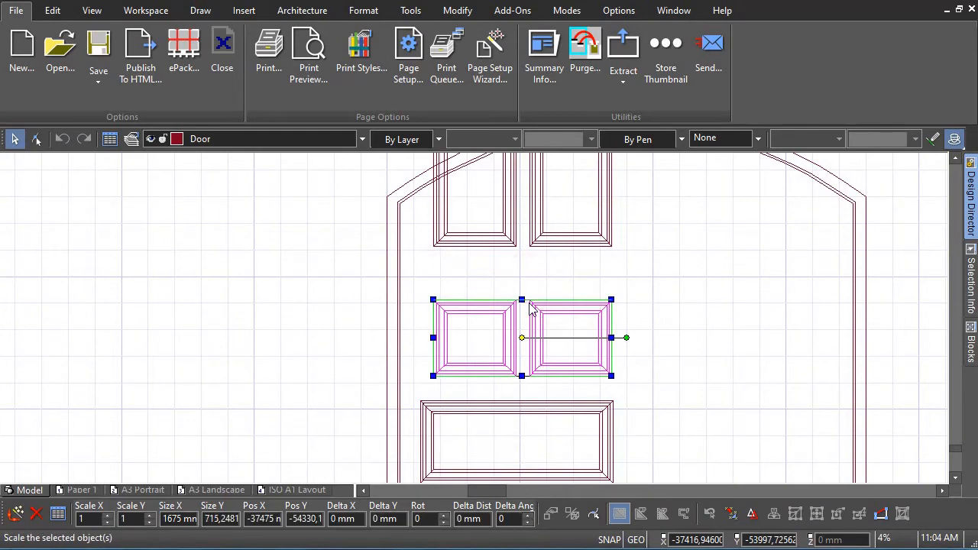
click(697, 327)
Step: Stretch the two topmost panels downward to a height of about 1370 mm and clear the selection
scroll(493, 331, down, 2)
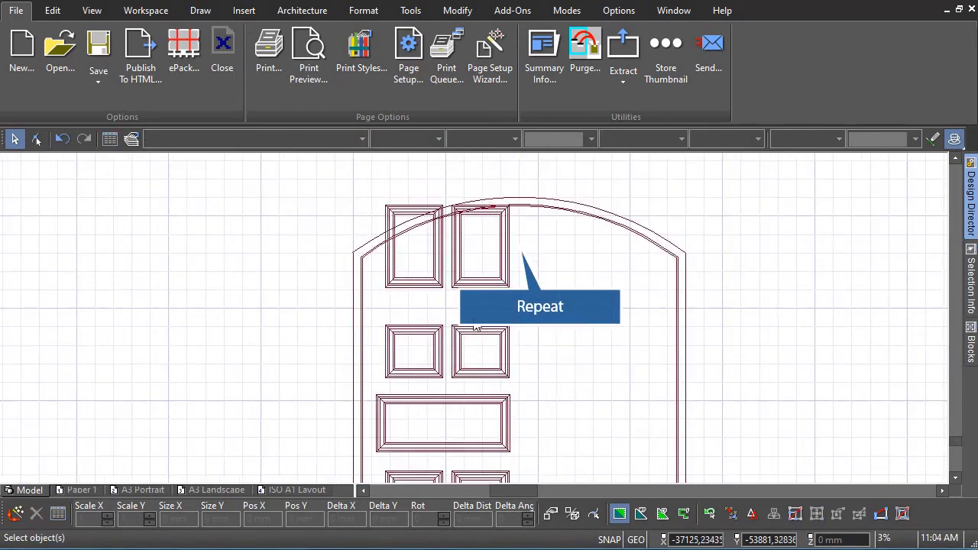
scroll(469, 326, up, 2)
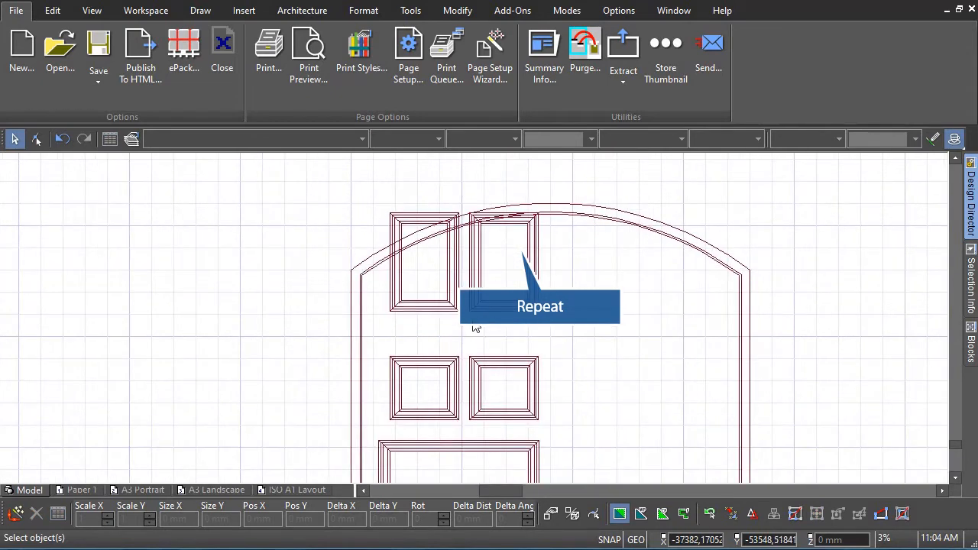
click(585, 272)
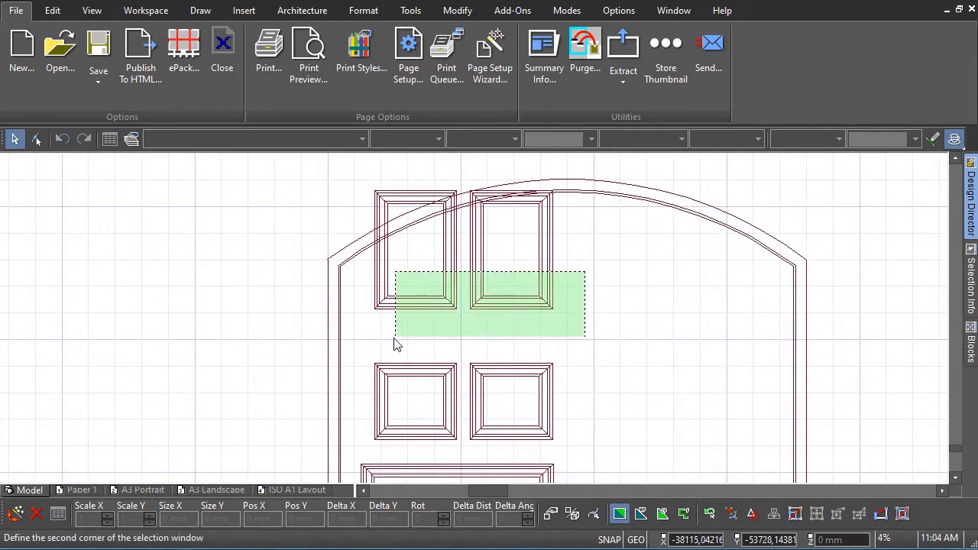
click(369, 342)
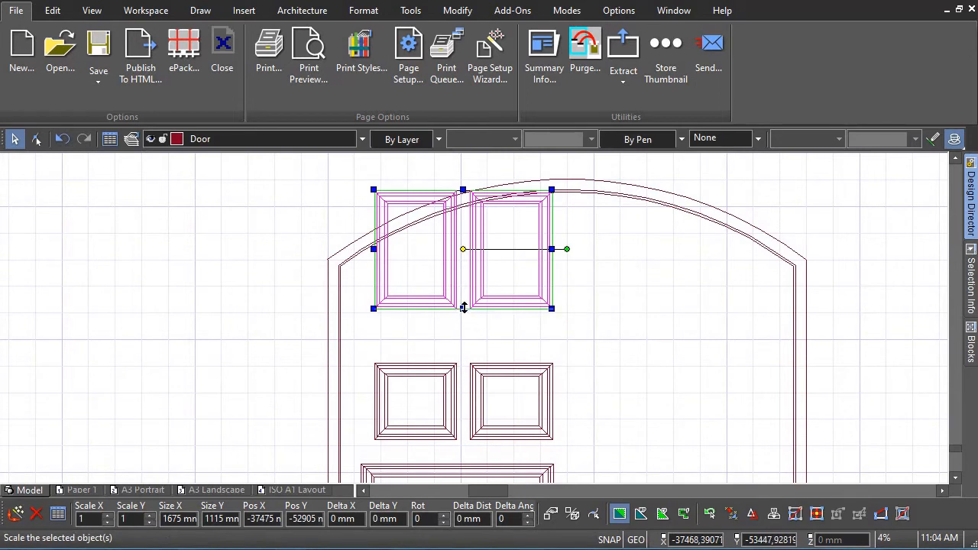
drag(462, 308, 467, 339)
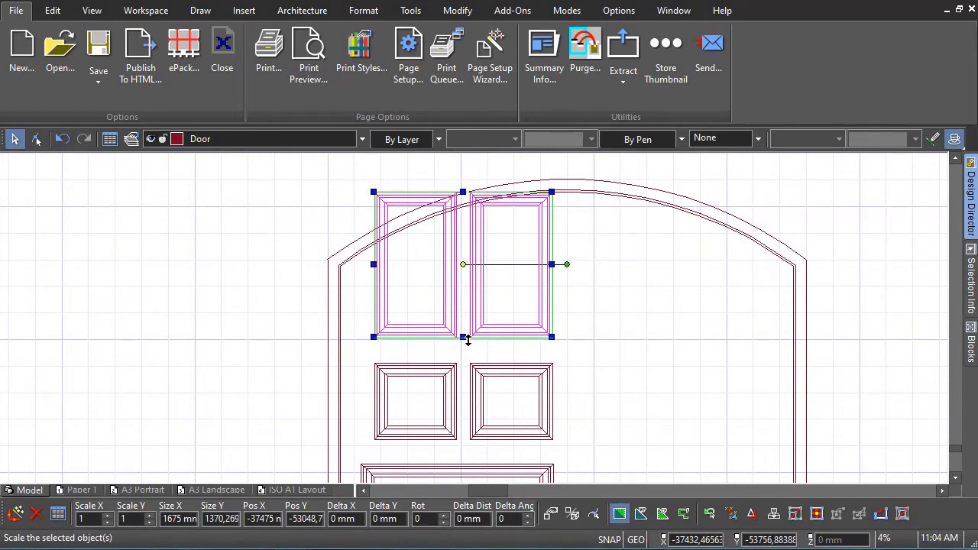
right_click(631, 264)
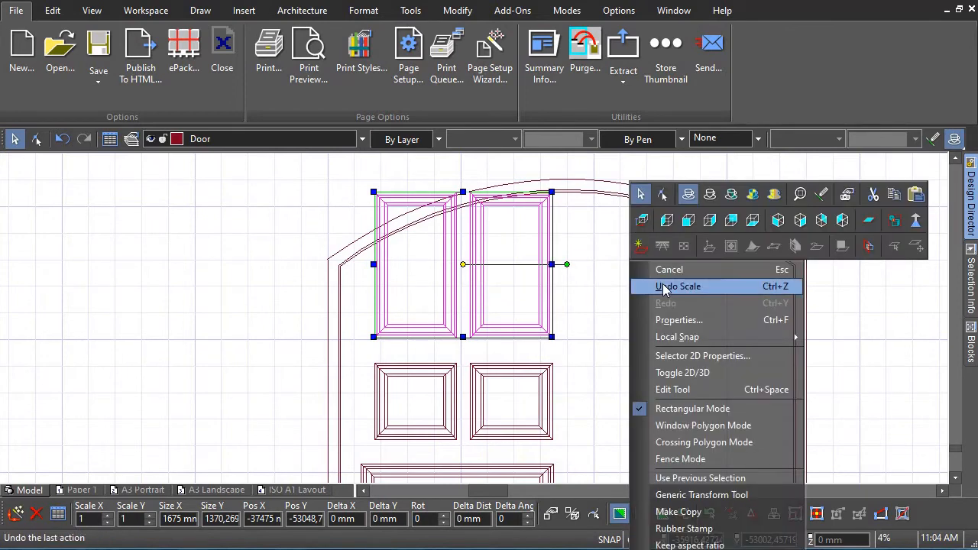
click(669, 274)
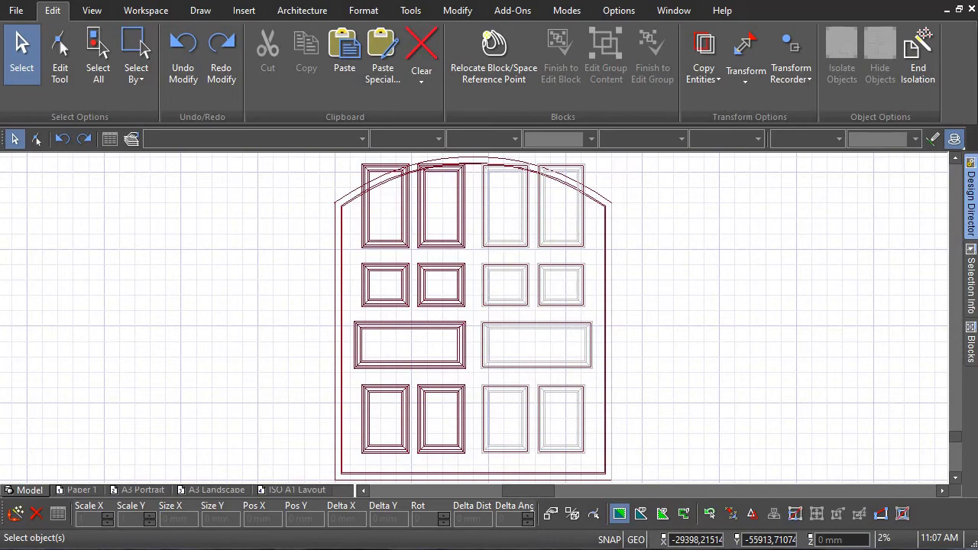
Step: Mirror-copy all the panels to the empty right half of the door about its vertical centre line
key(ctrl+z)
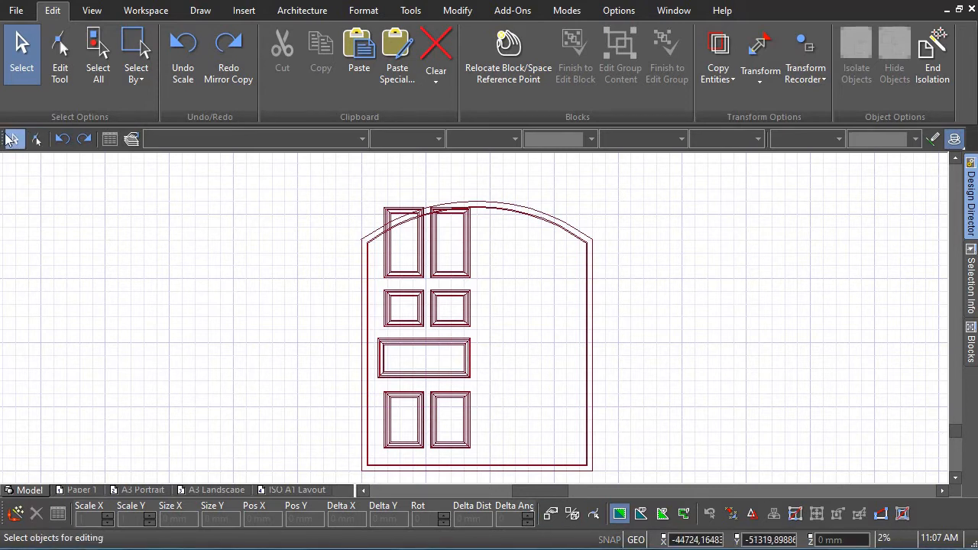
click(13, 140)
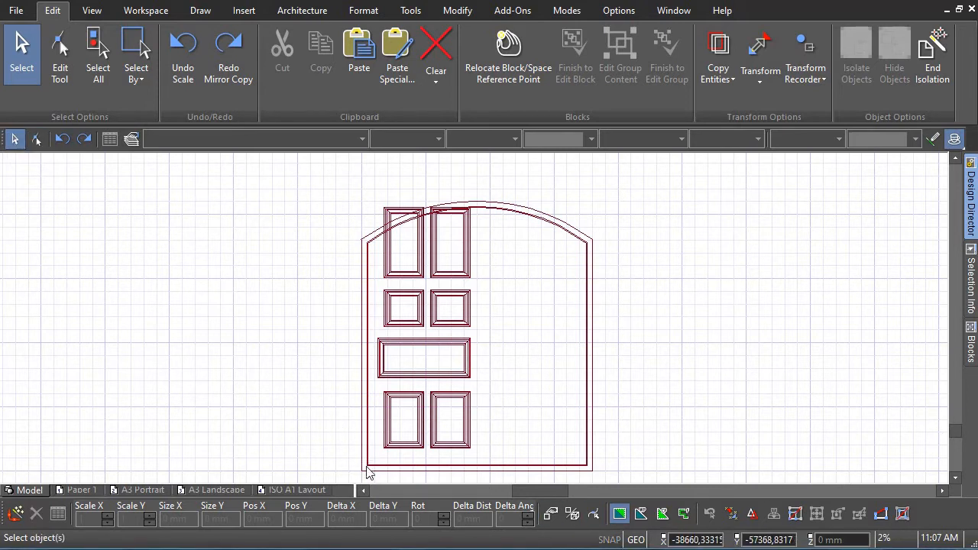
drag(372, 477, 483, 191)
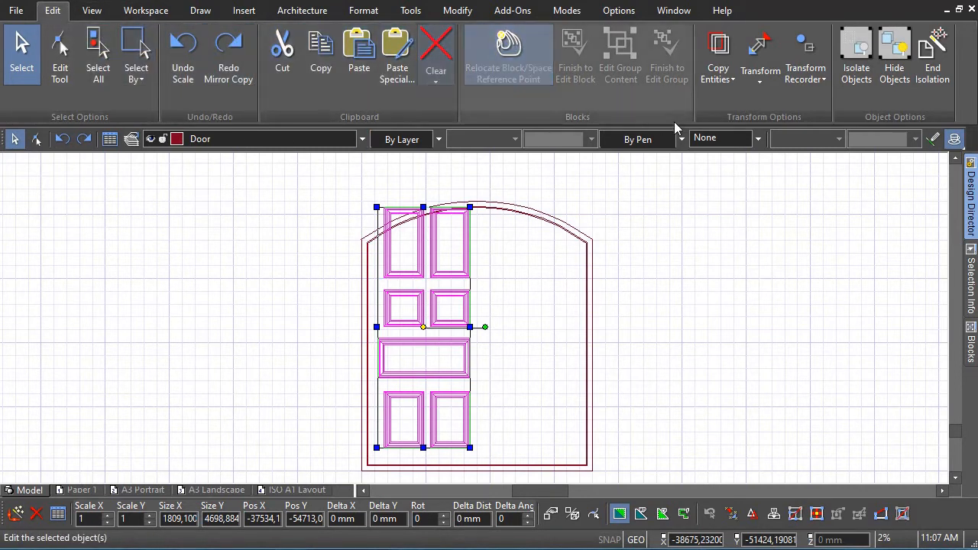
click(718, 60)
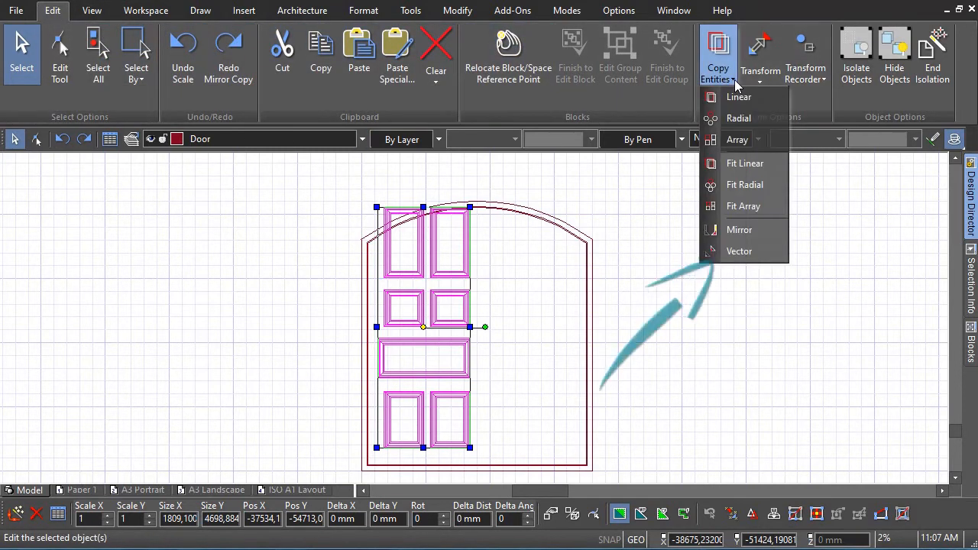
click(745, 229)
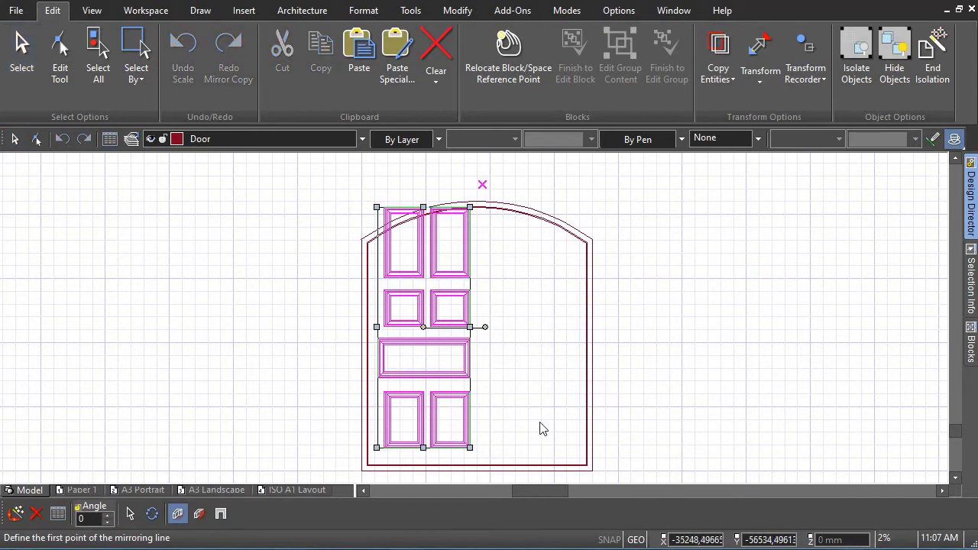
click(493, 470)
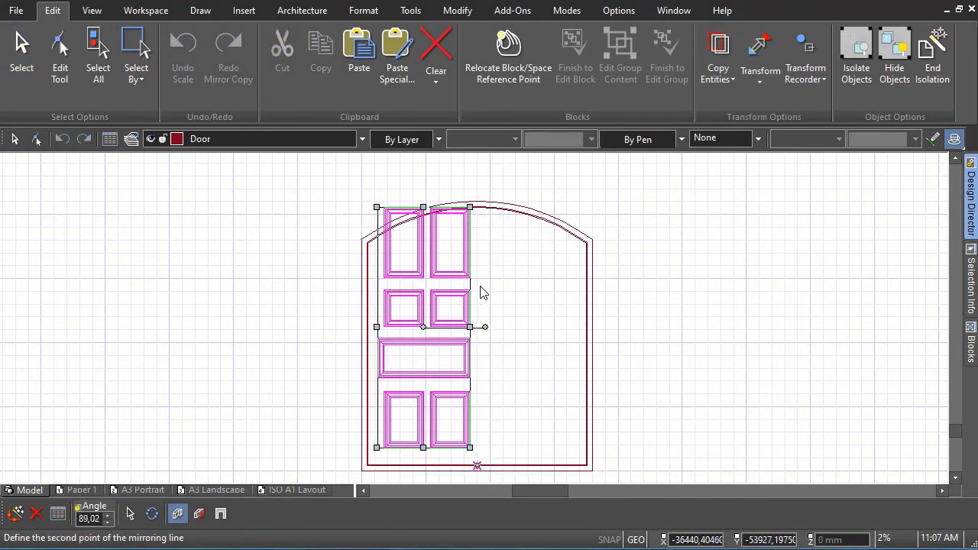
click(483, 179)
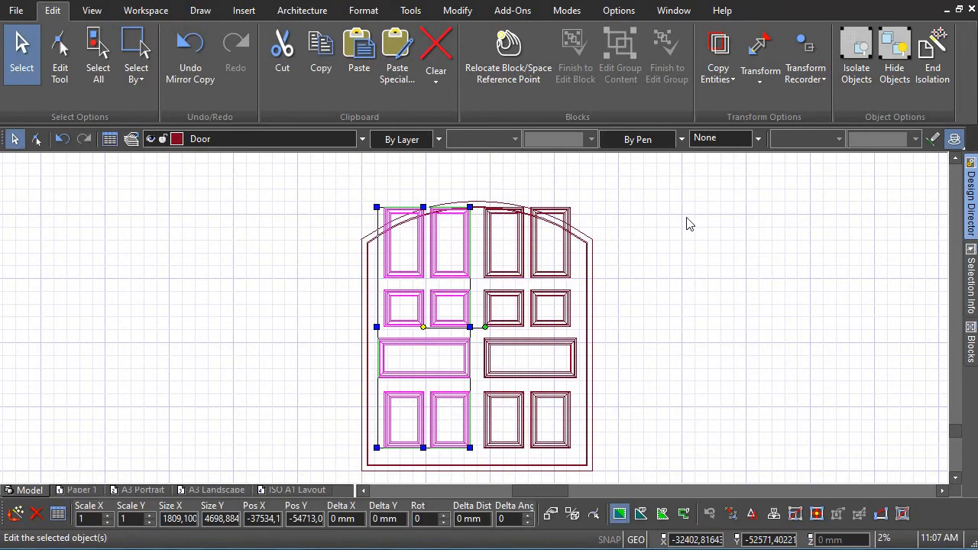
Step: Clear the panel selection and explode the innermost arched door outline into separate entities
click(793, 254)
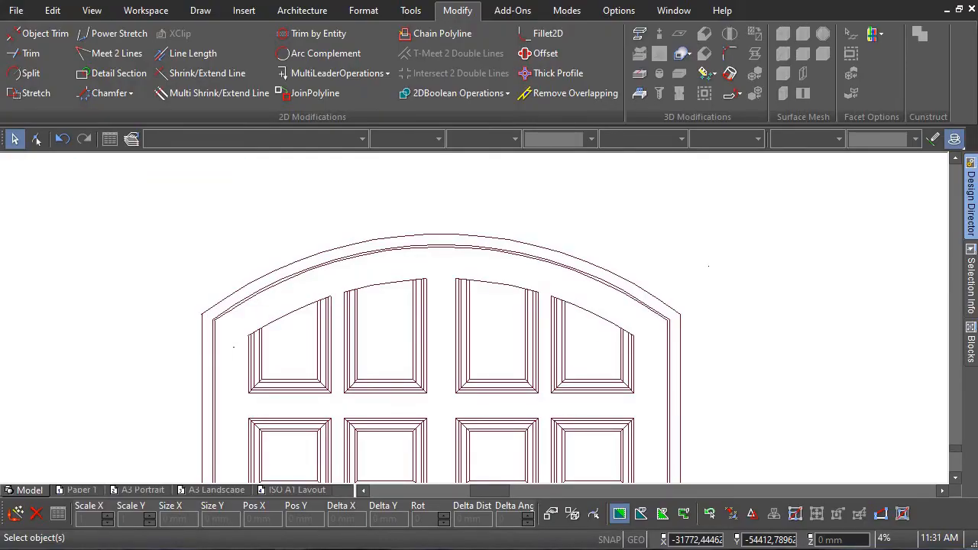
scroll(474, 318, down, 3)
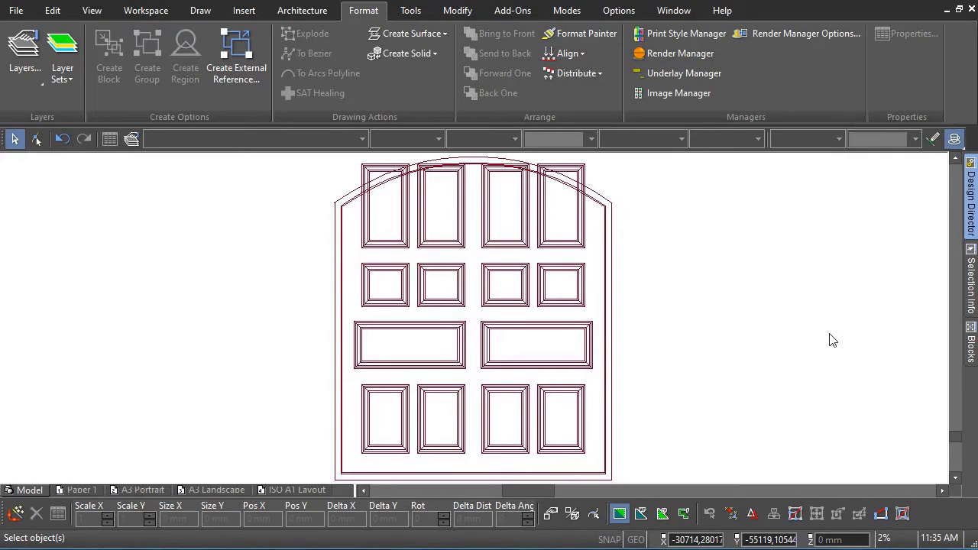
scroll(474, 324, up, 3)
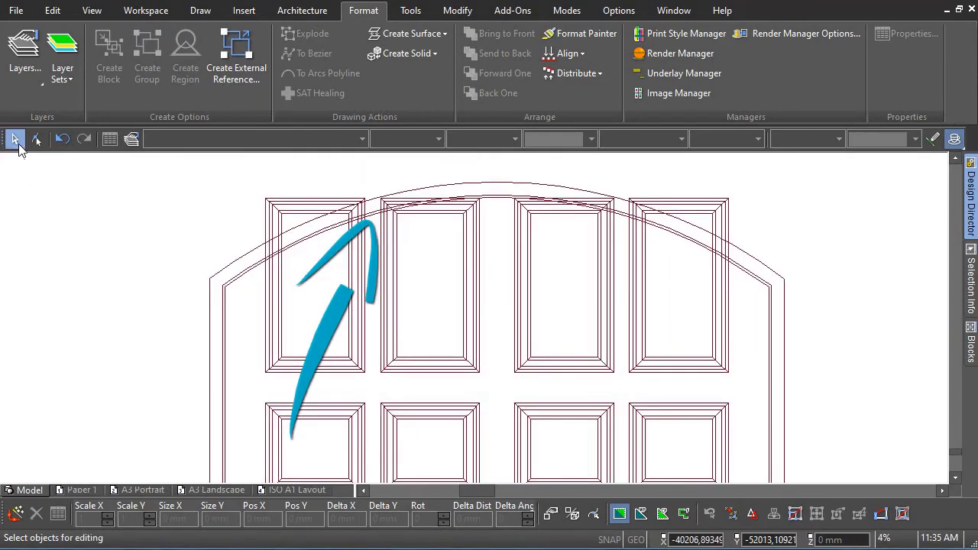
scroll(475, 322, up, 4)
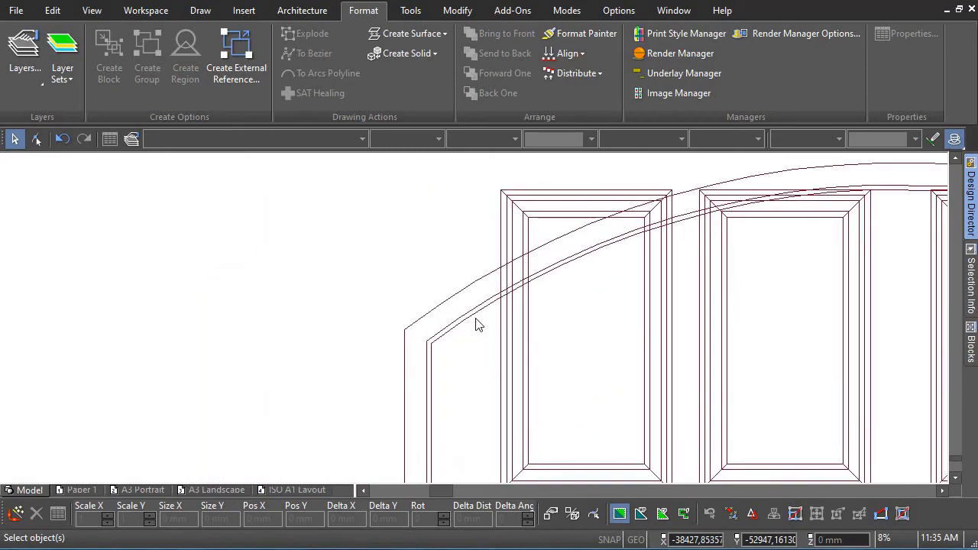
click(474, 322)
scroll(473, 325, down, 4)
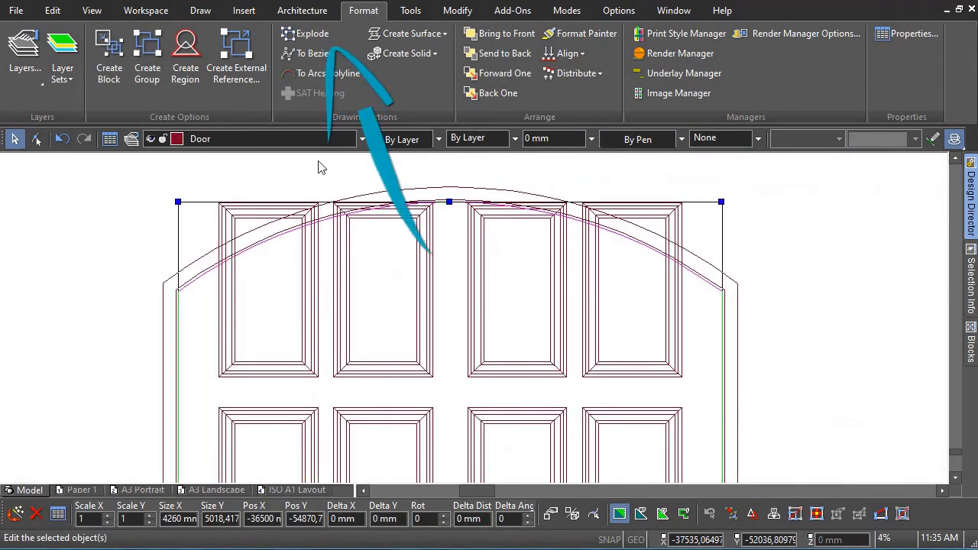
click(315, 38)
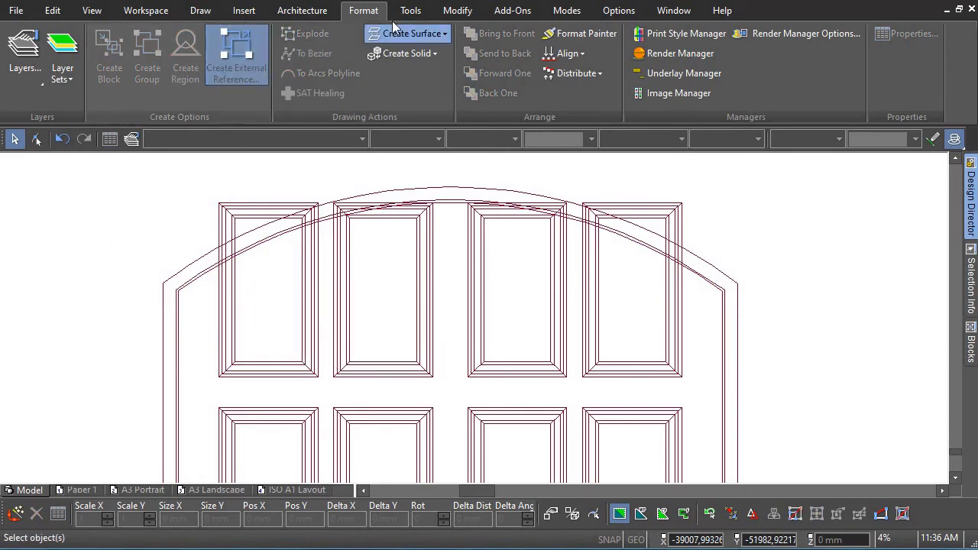
Step: Offset the arc of the innermost door outline inward by 300 mm, across the top row of panels
click(457, 12)
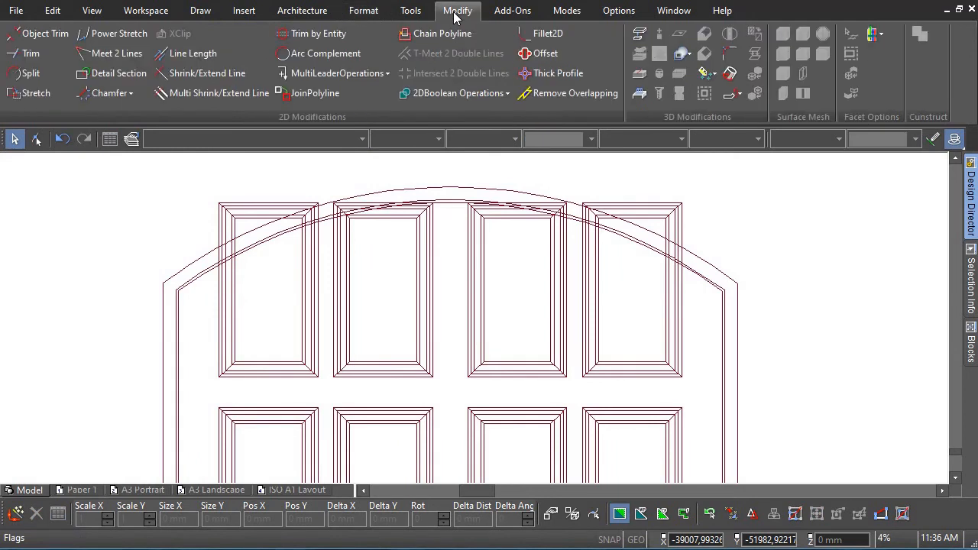
click(555, 57)
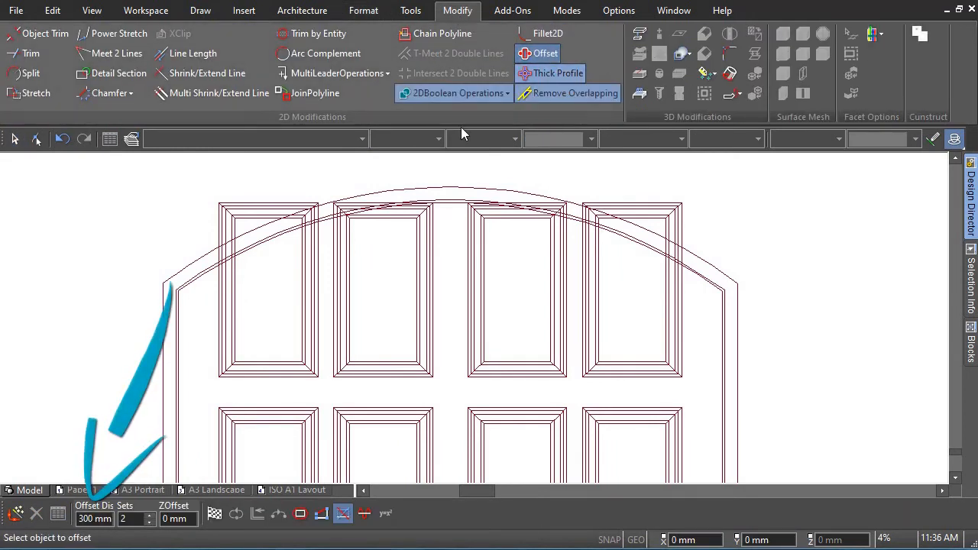
scroll(256, 294, up, 3)
scroll(473, 326, up, 1)
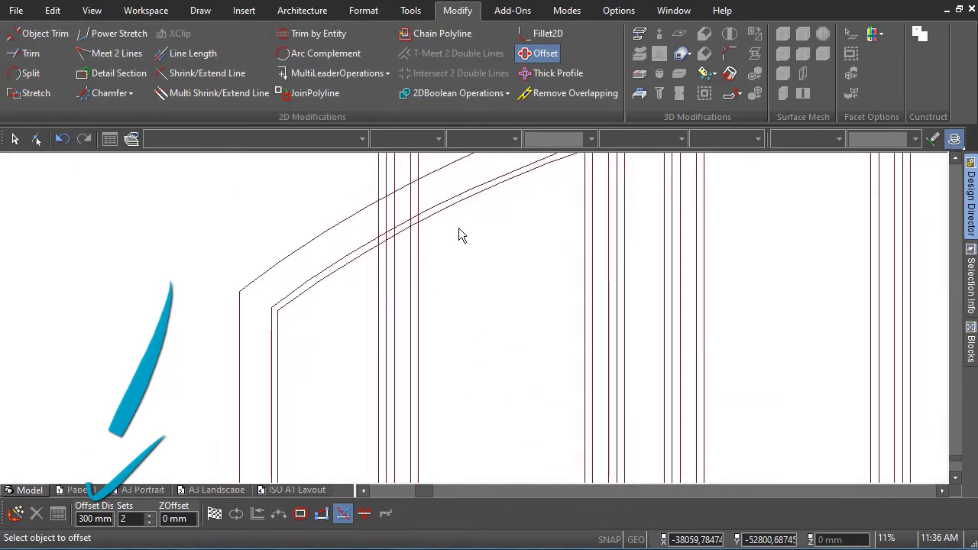
click(452, 211)
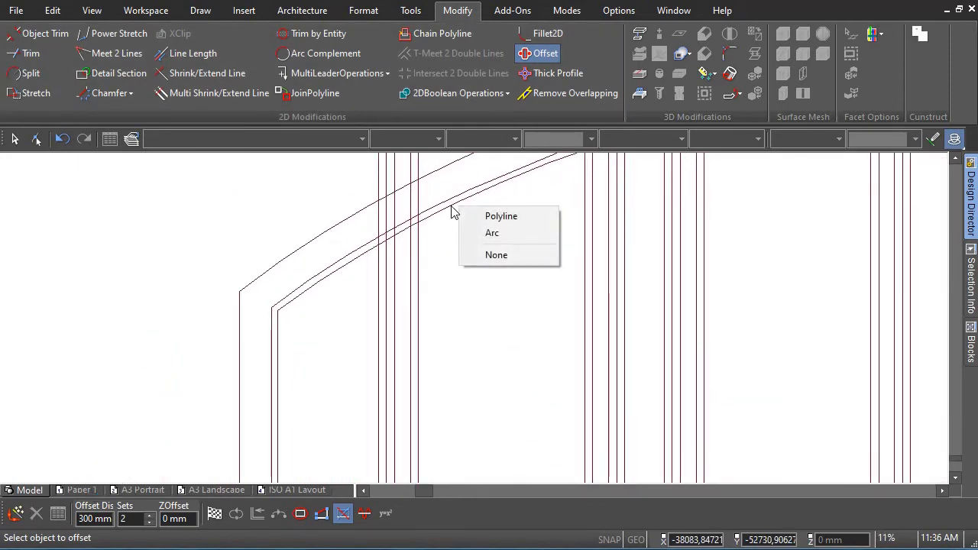
click(493, 234)
scroll(471, 324, down, 4)
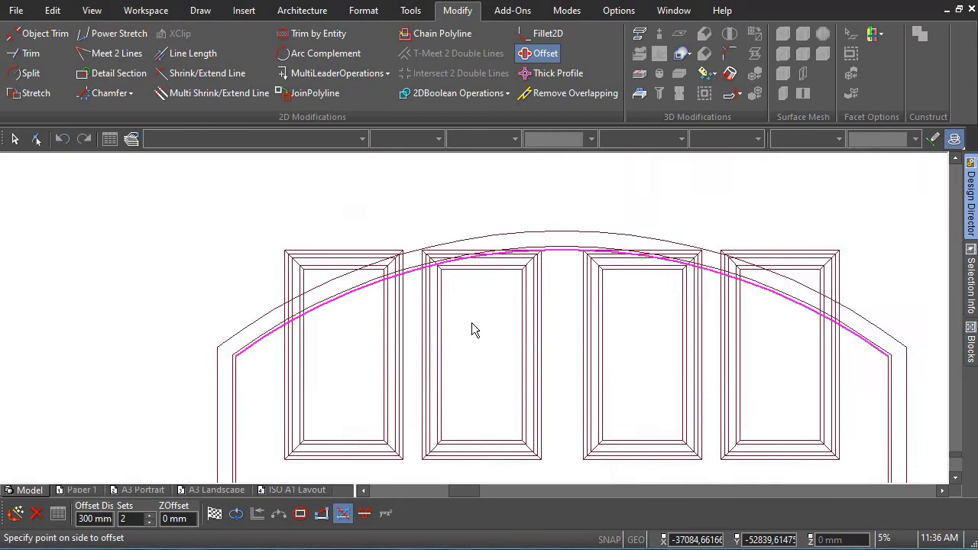
click(495, 360)
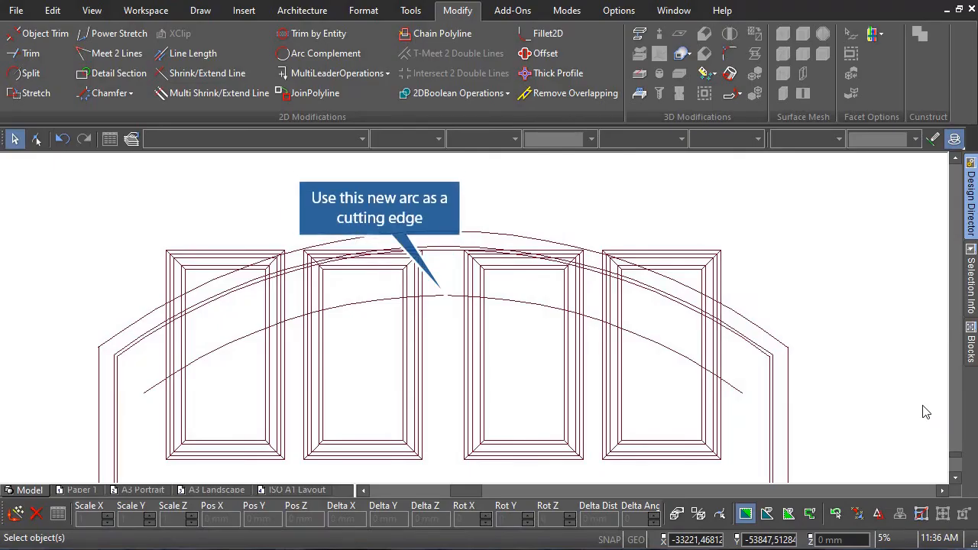
Step: Trim the parts of the four topmost panels above the new offset arc, using that arc as the cutting edge
click(25, 56)
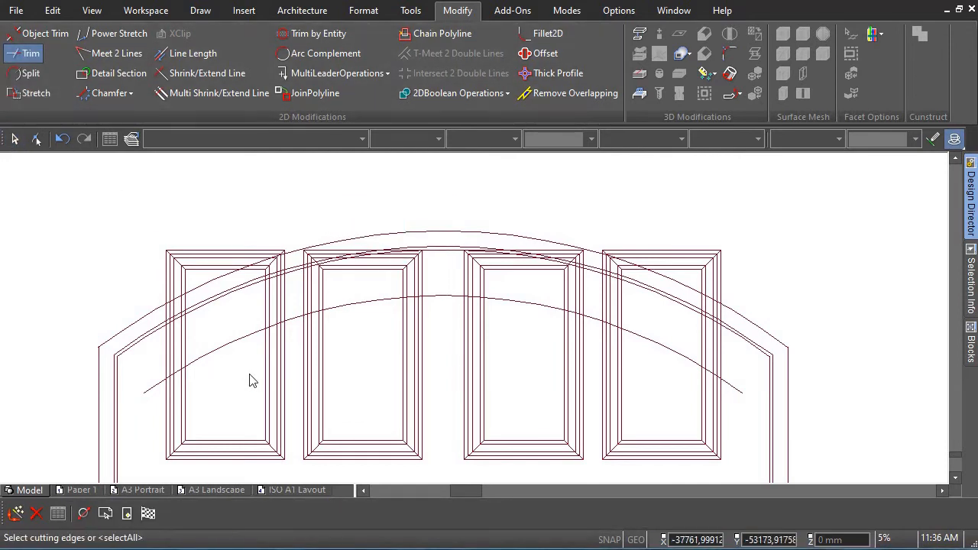
right_click(97, 252)
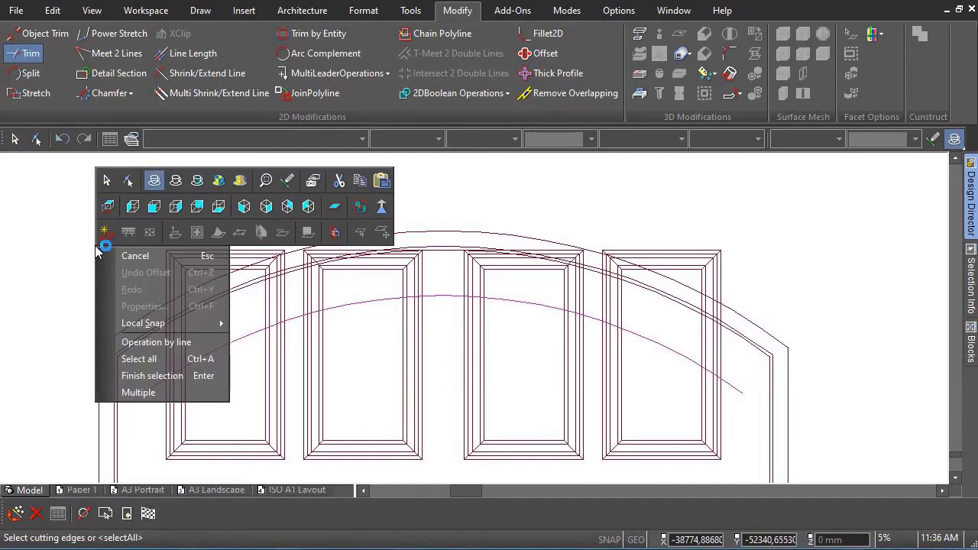
click(183, 375)
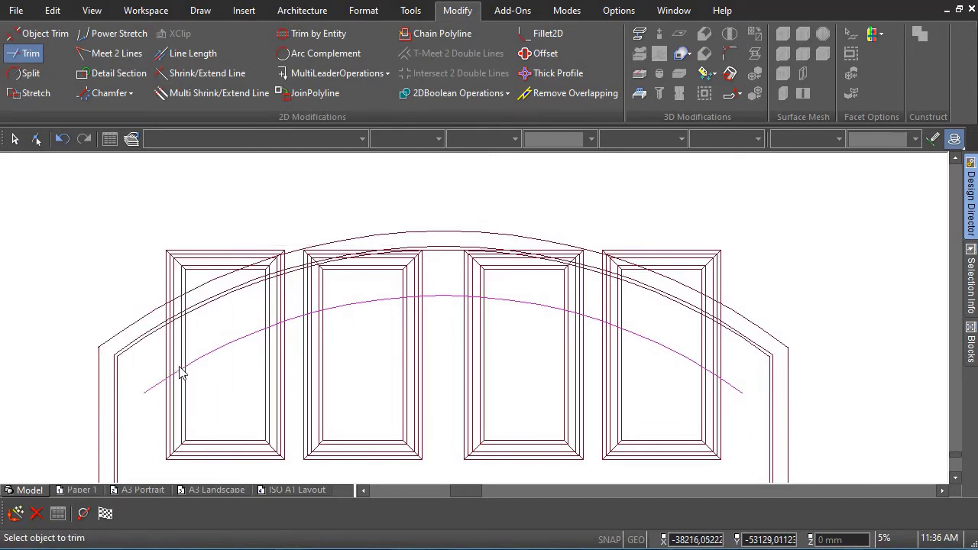
click(174, 265)
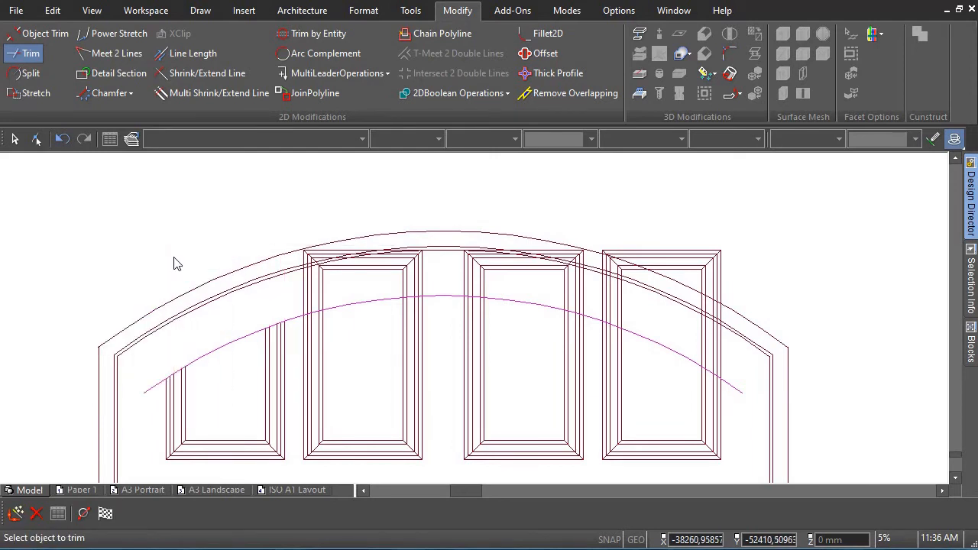
click(404, 280)
click(470, 279)
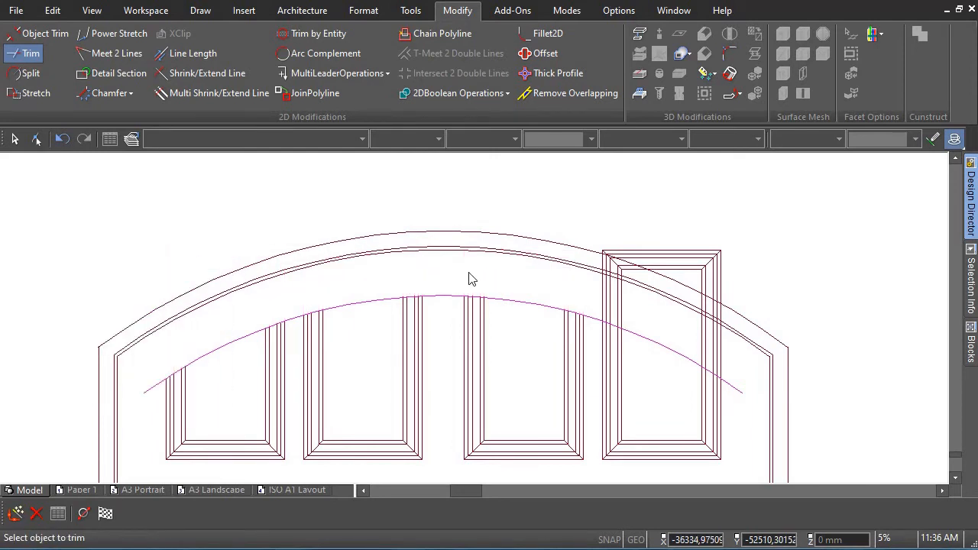
click(718, 263)
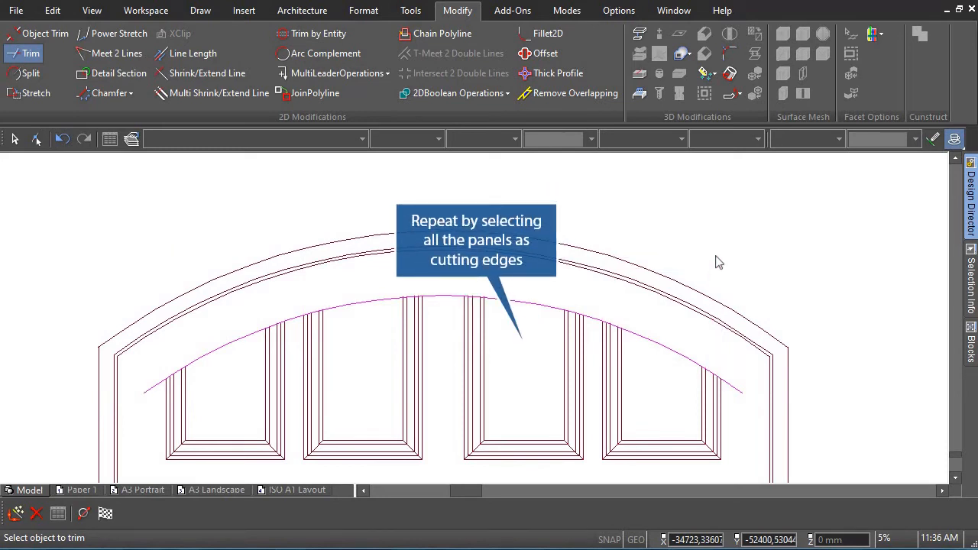
right_click(680, 221)
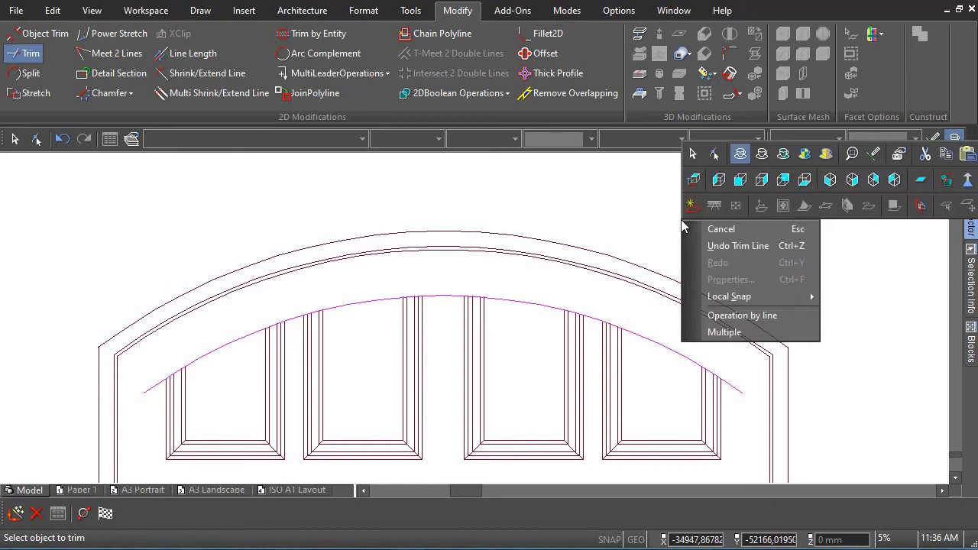
click(722, 228)
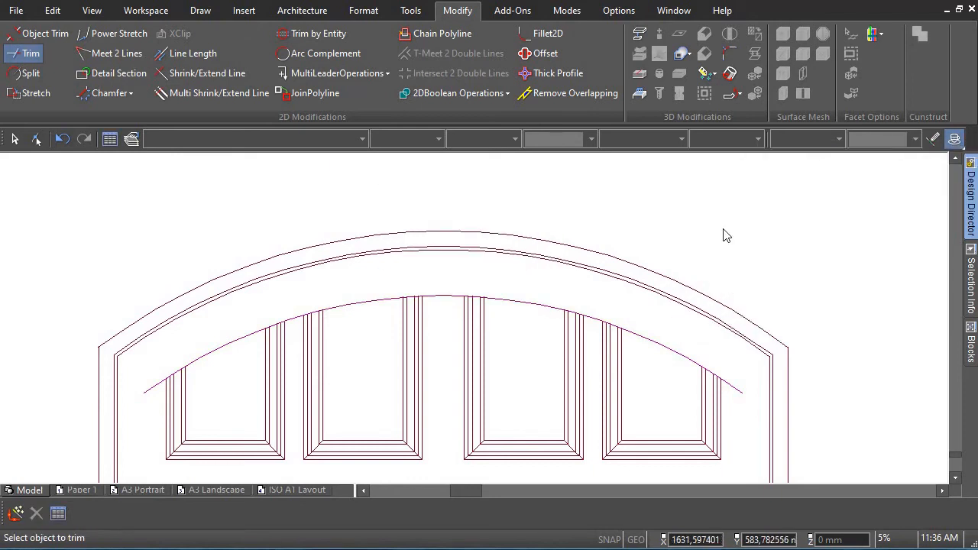
Step: Trim the offset arc's overhanging ends and the segments between the panels, using the four topmost panels as cutting edges
click(30, 58)
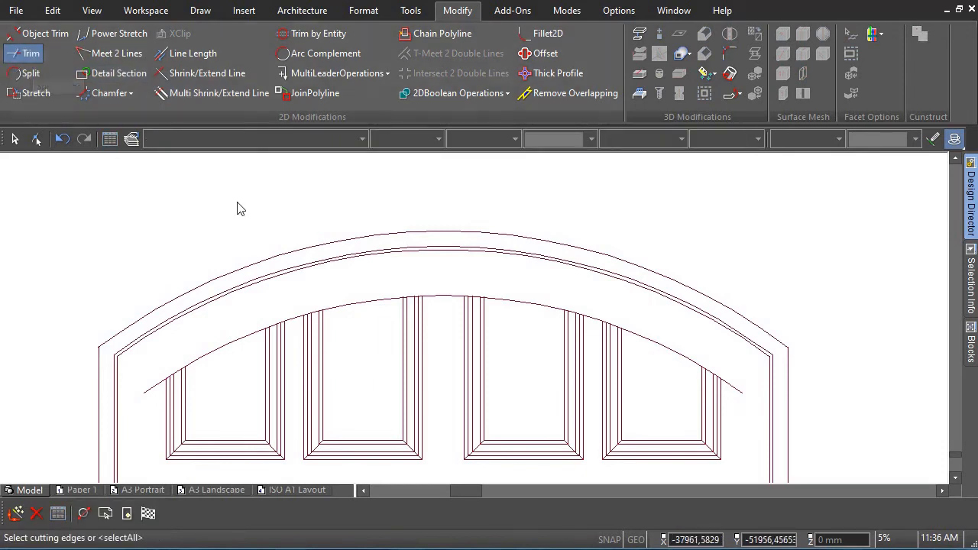
click(738, 433)
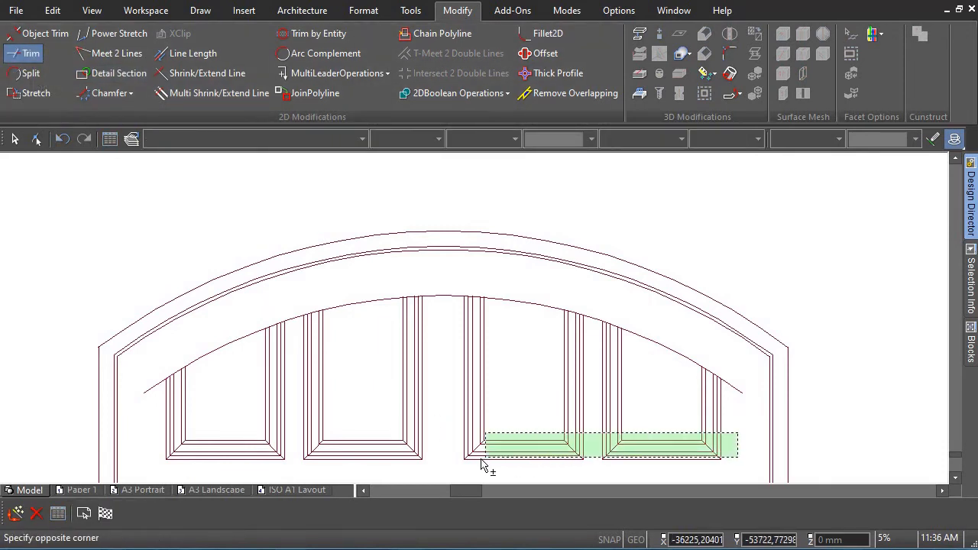
click(153, 473)
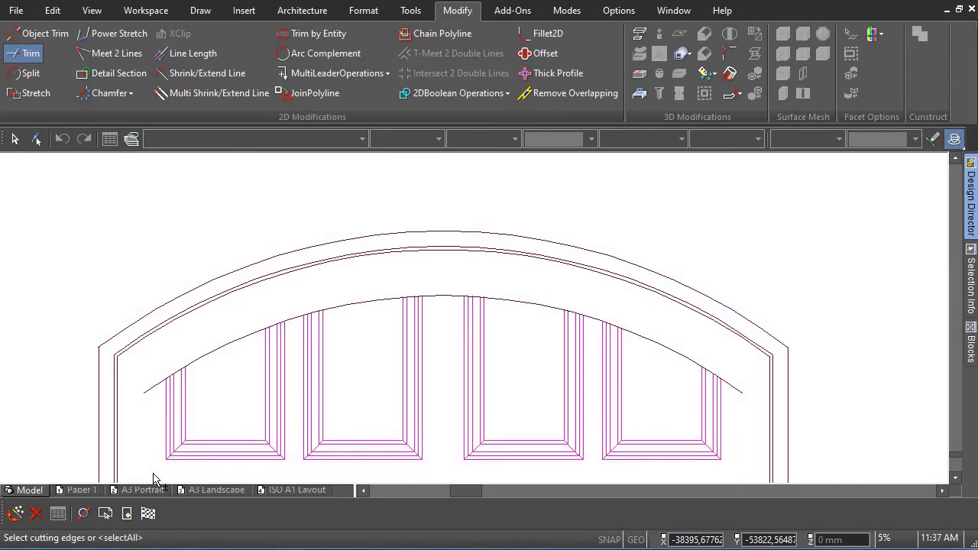
right_click(137, 238)
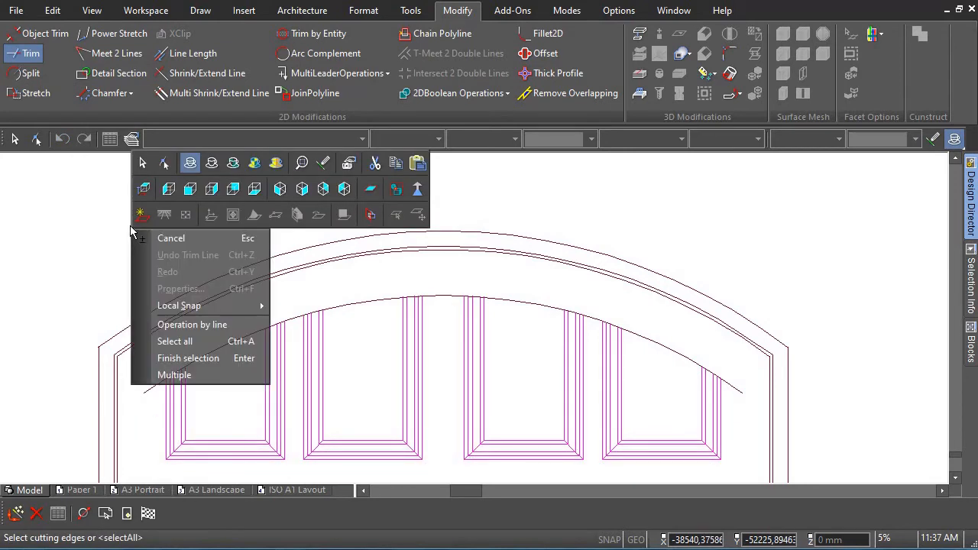
click(212, 359)
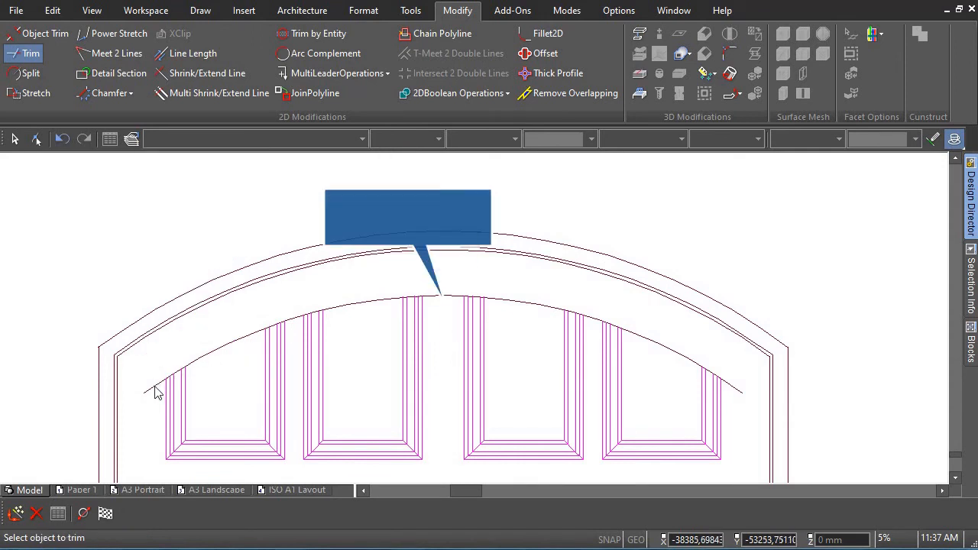
click(293, 324)
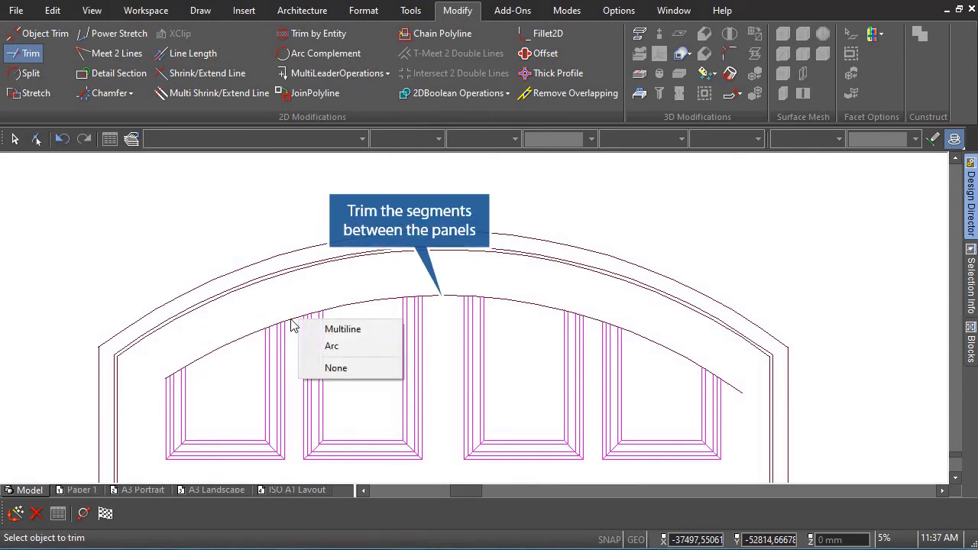
click(334, 347)
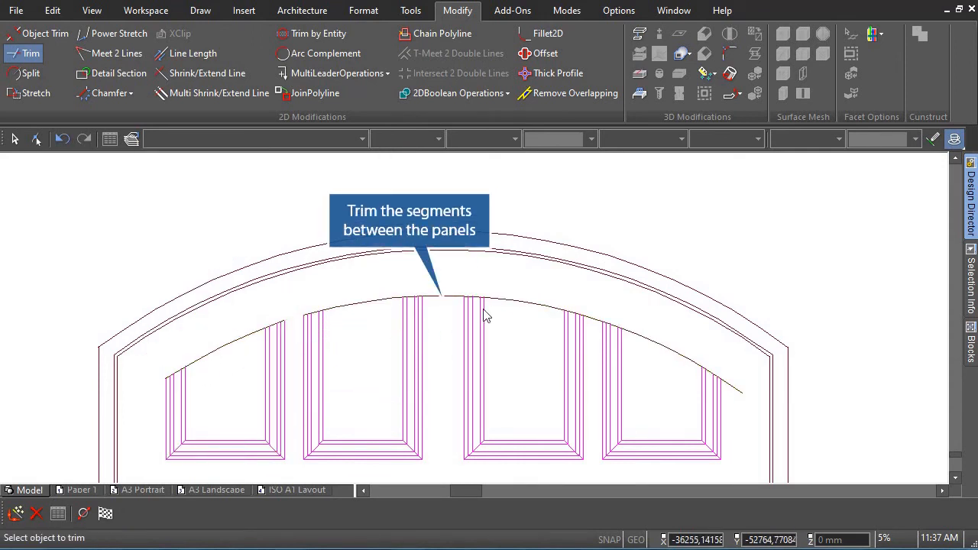
click(443, 298)
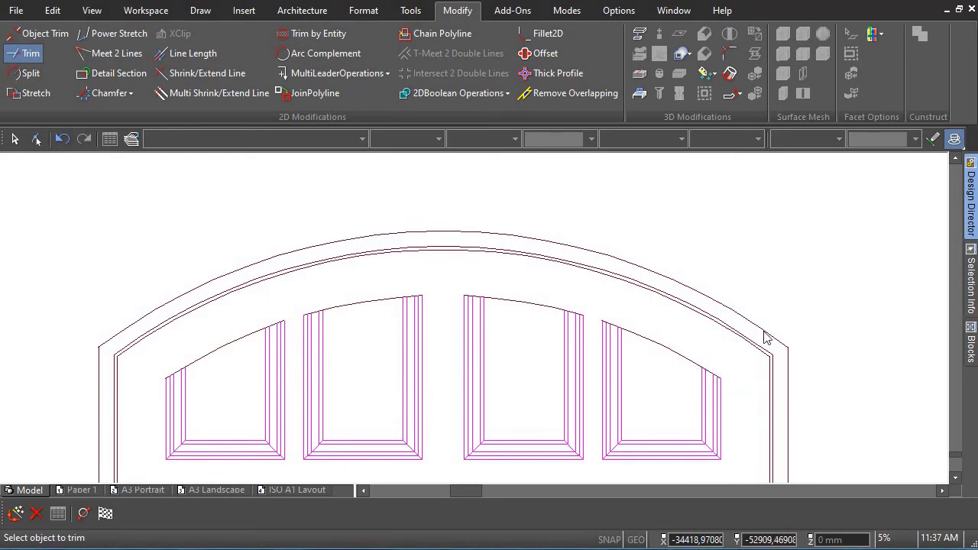
right_click(786, 250)
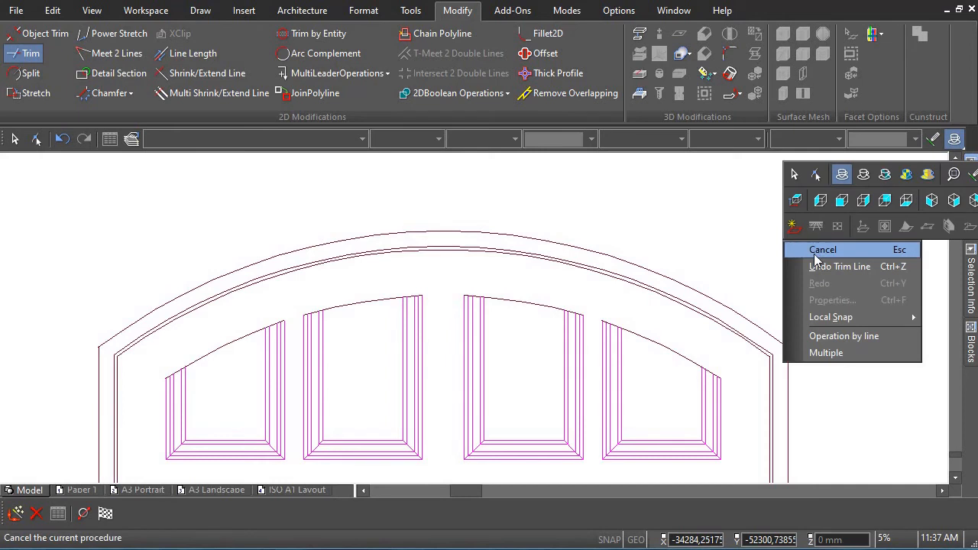
click(814, 254)
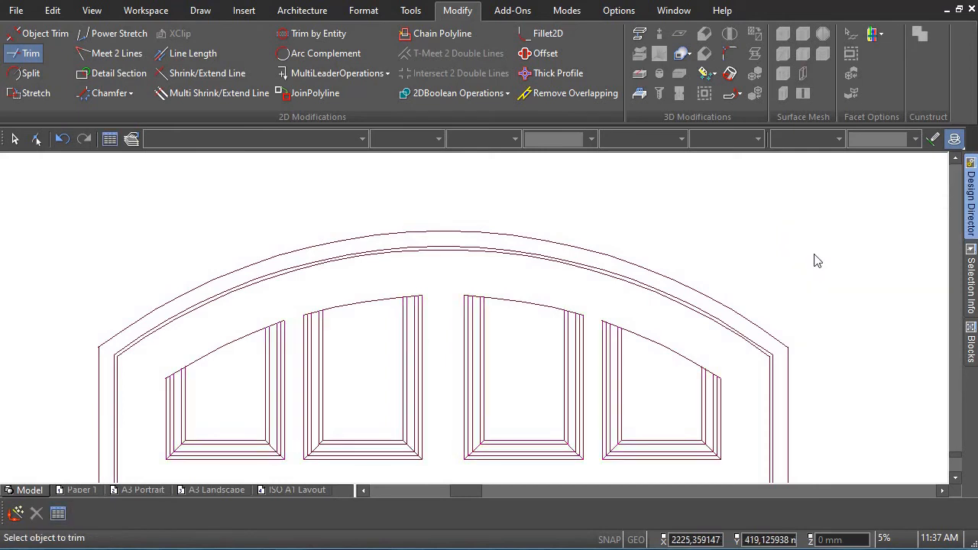
Step: Explode the middle arched outline, just outside the innermost one, into separate entities and clear the selection
middle_click(784, 301)
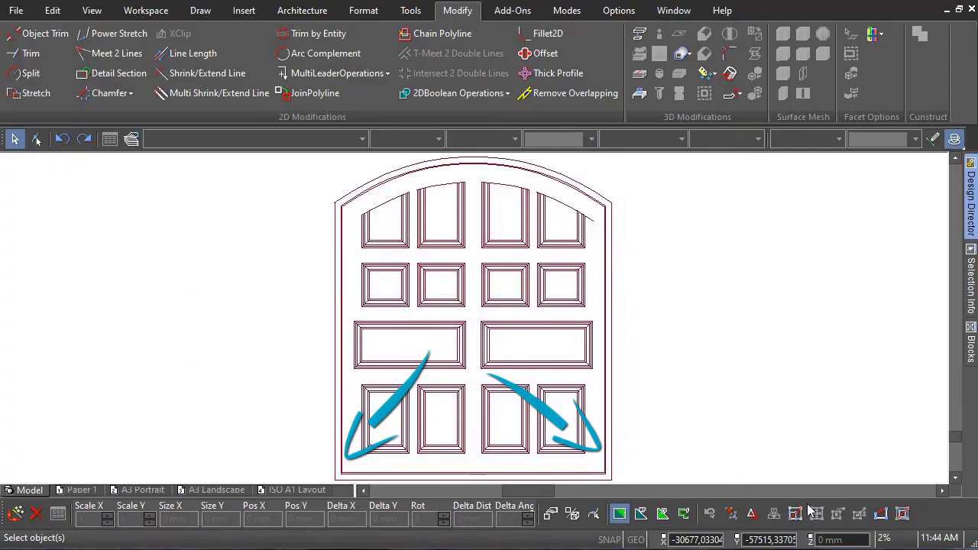
scroll(471, 324, up, 5)
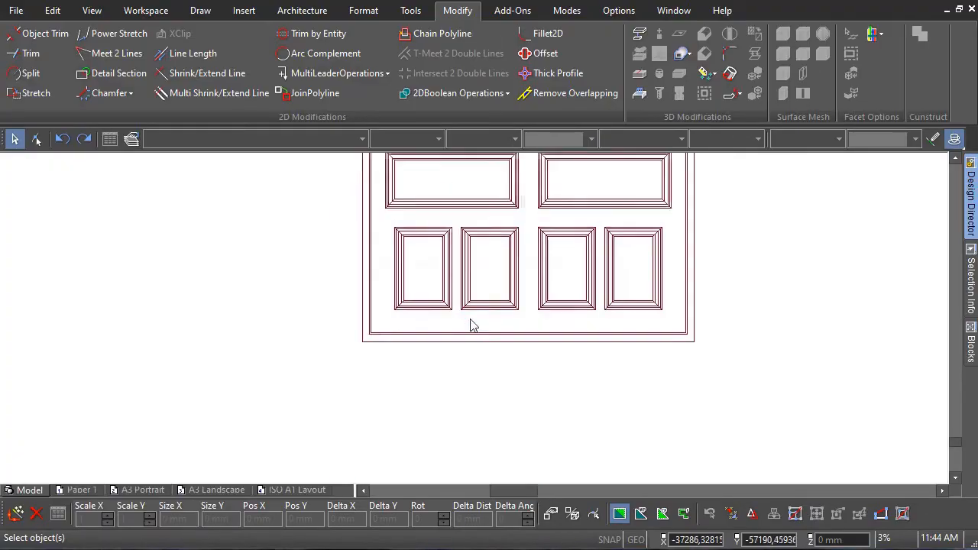
scroll(473, 324, up, 1)
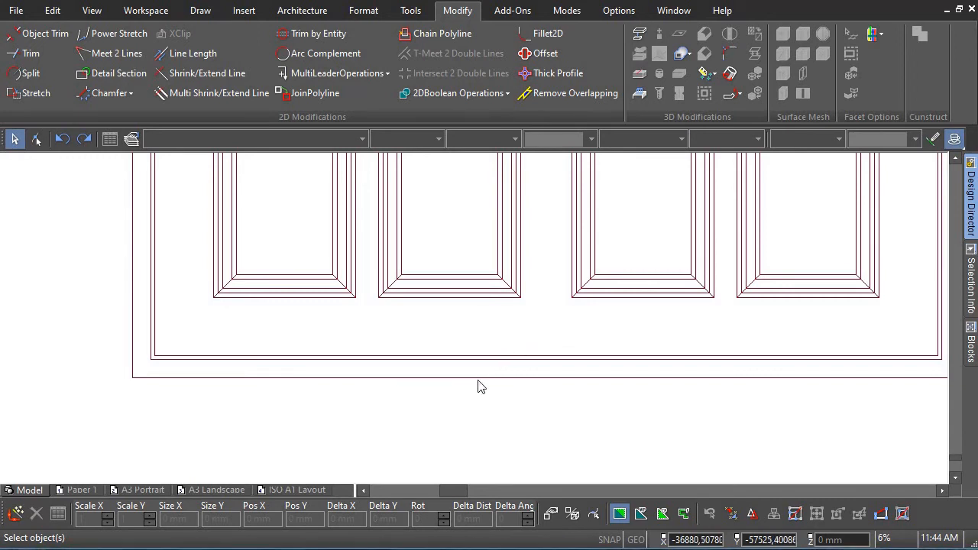
drag(534, 336, 463, 401)
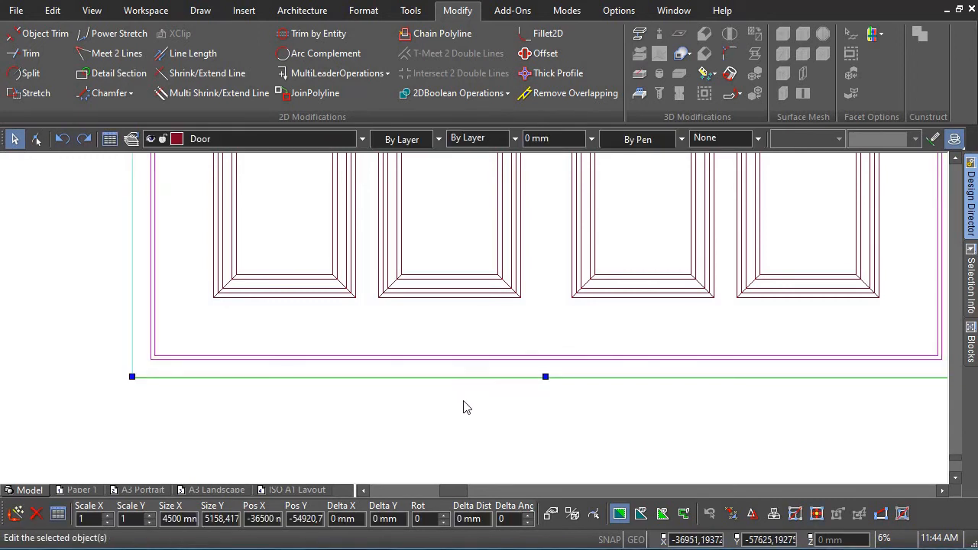
click(367, 11)
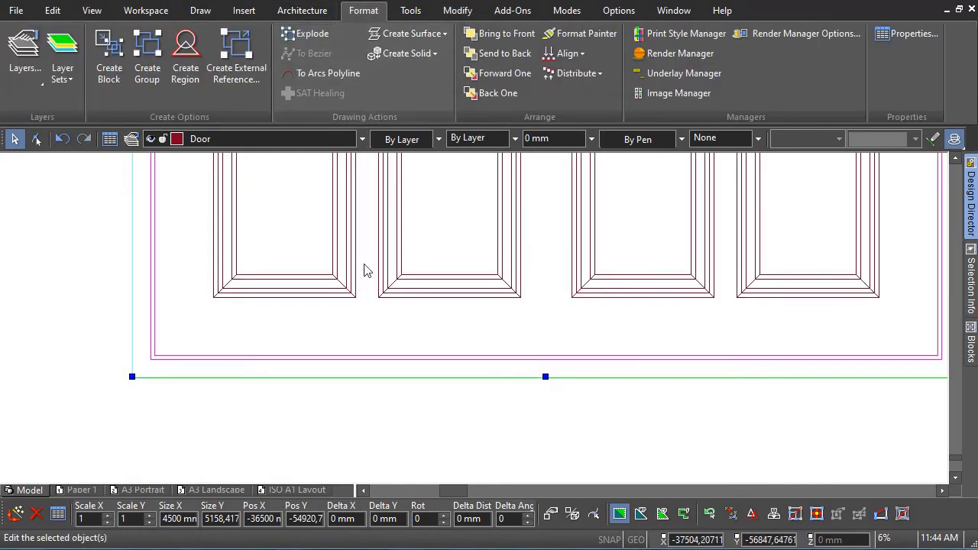
click(469, 409)
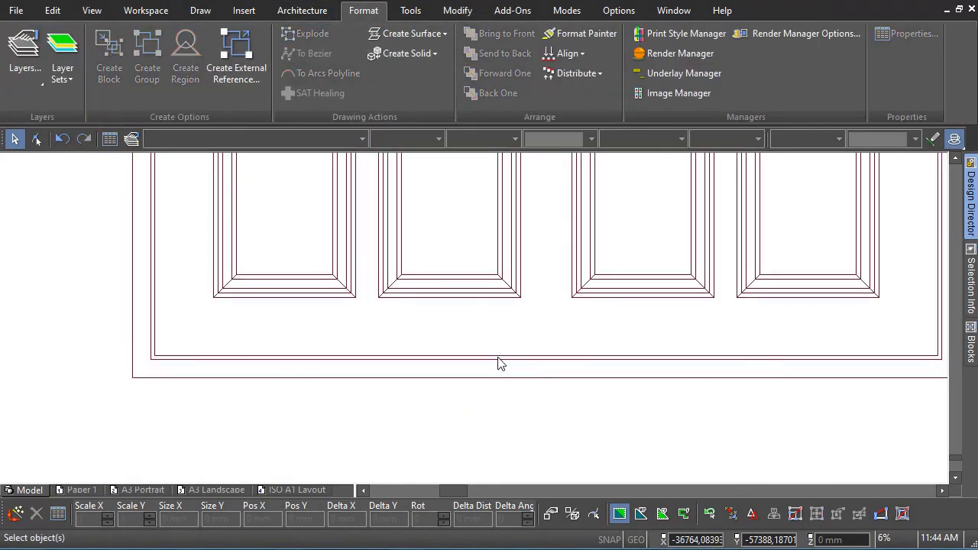
click(503, 360)
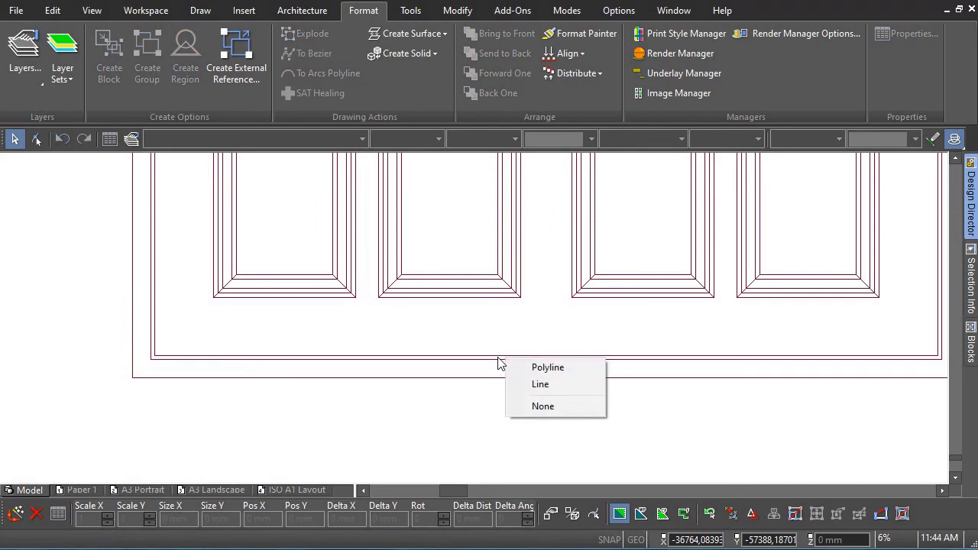
click(562, 366)
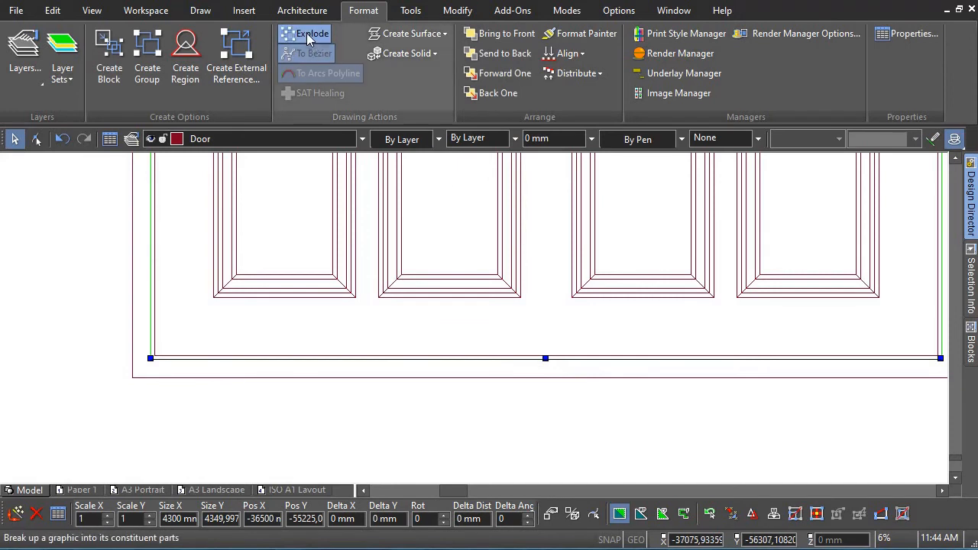
click(306, 33)
click(456, 411)
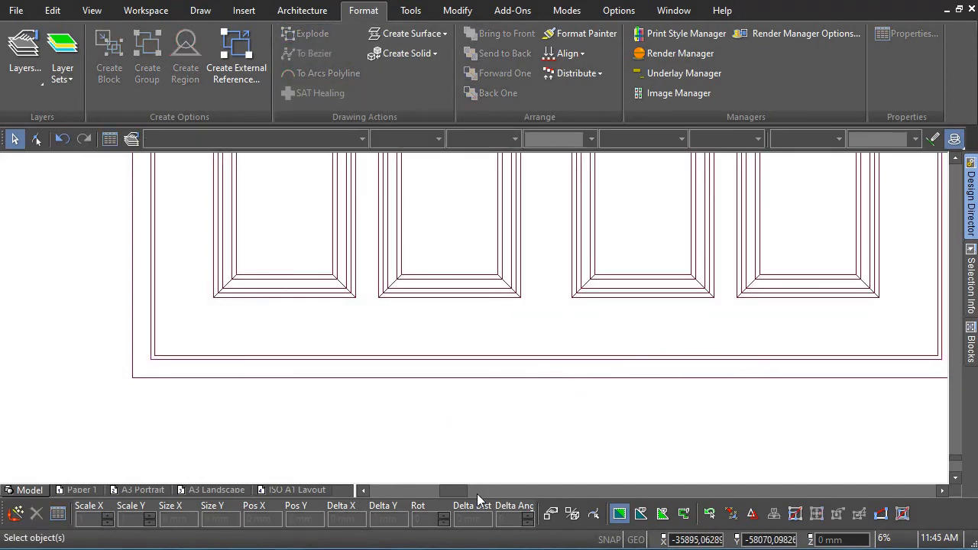
Step: Delete the two horizontal bottom lines of the inner door outlines, leaving the outer frame's bottom edge
drag(463, 493, 465, 492)
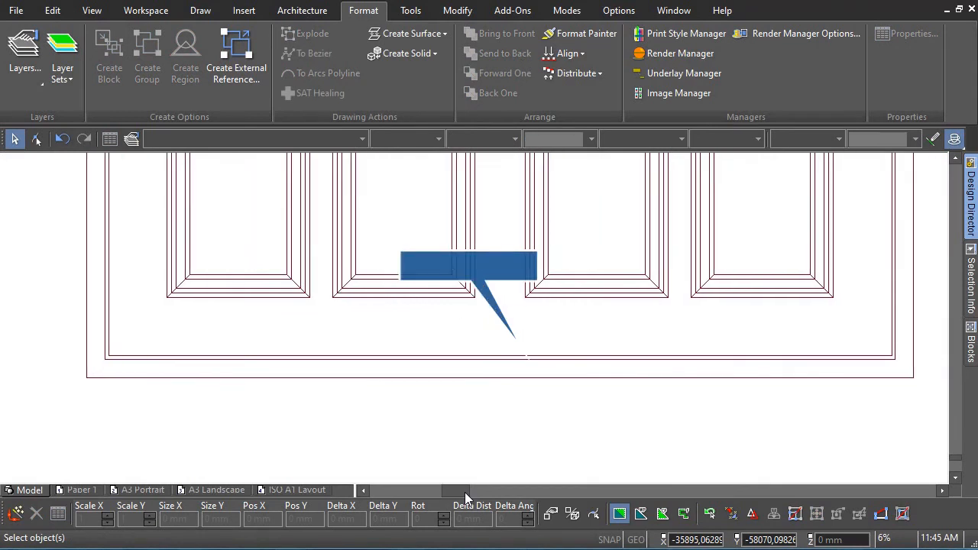
click(520, 342)
click(490, 372)
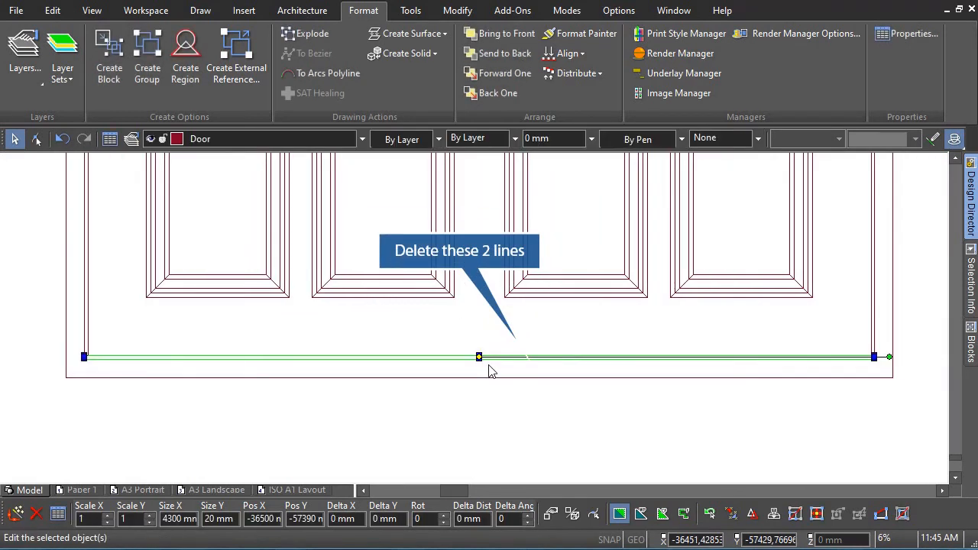
key(Delete)
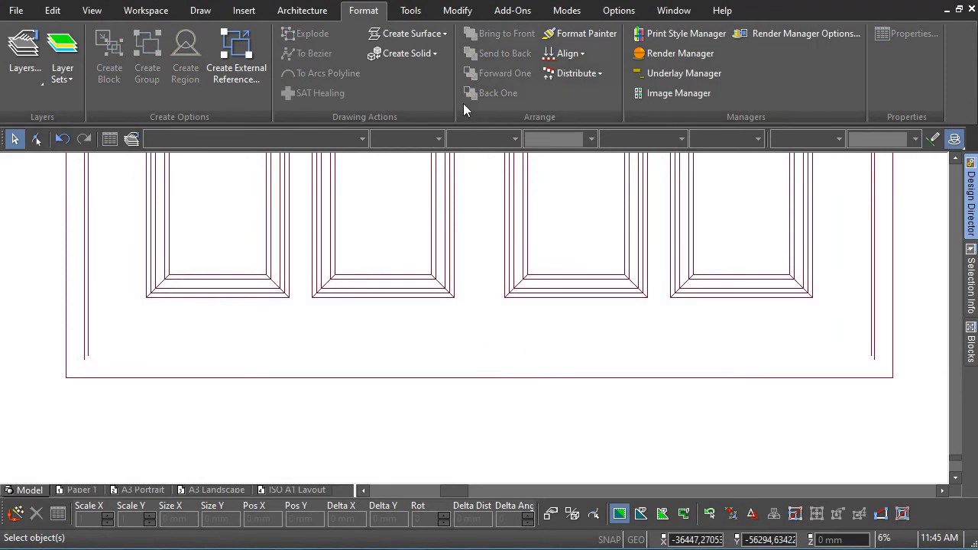
Step: Extend the four vertical inner frame lines together down to the outer frame's bottom edge with Multi Shrink/Extend Line
click(456, 12)
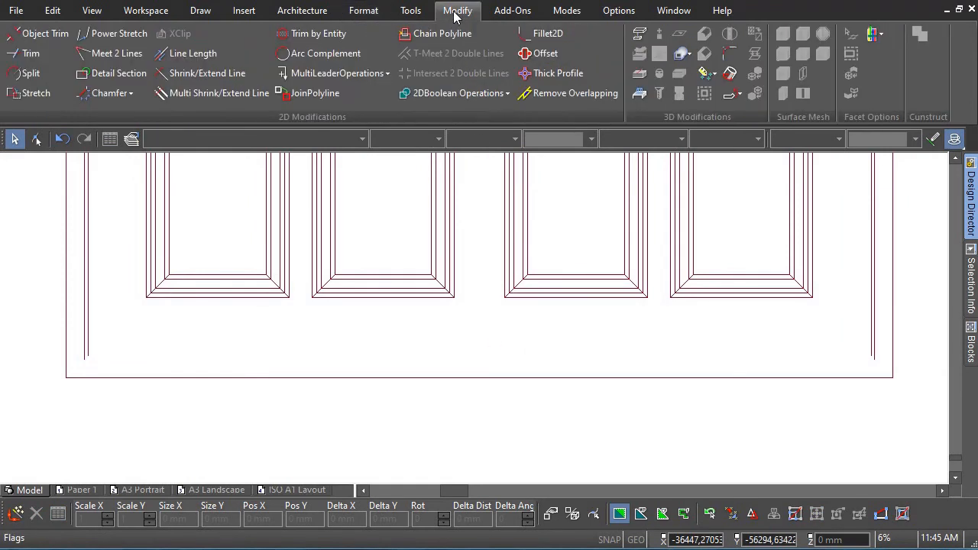
click(225, 96)
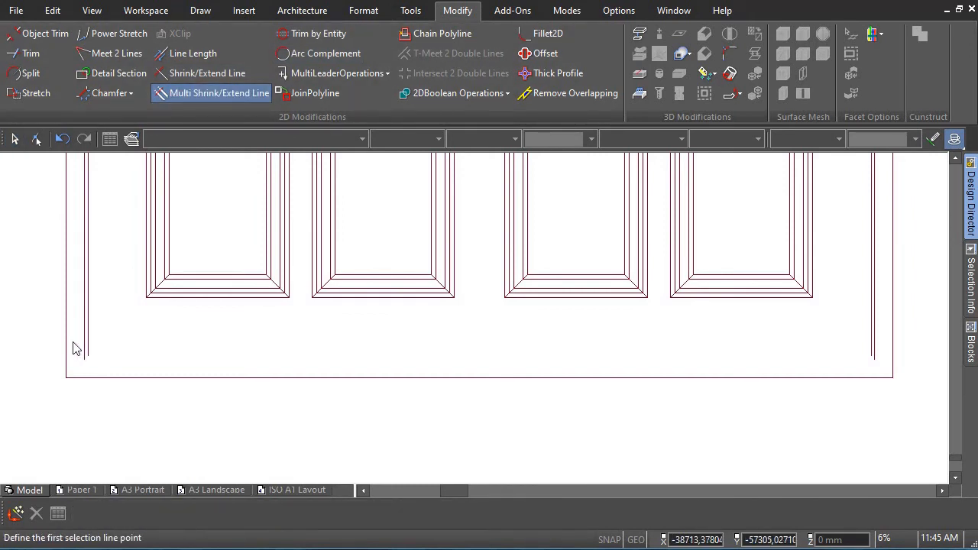
click(73, 343)
click(881, 338)
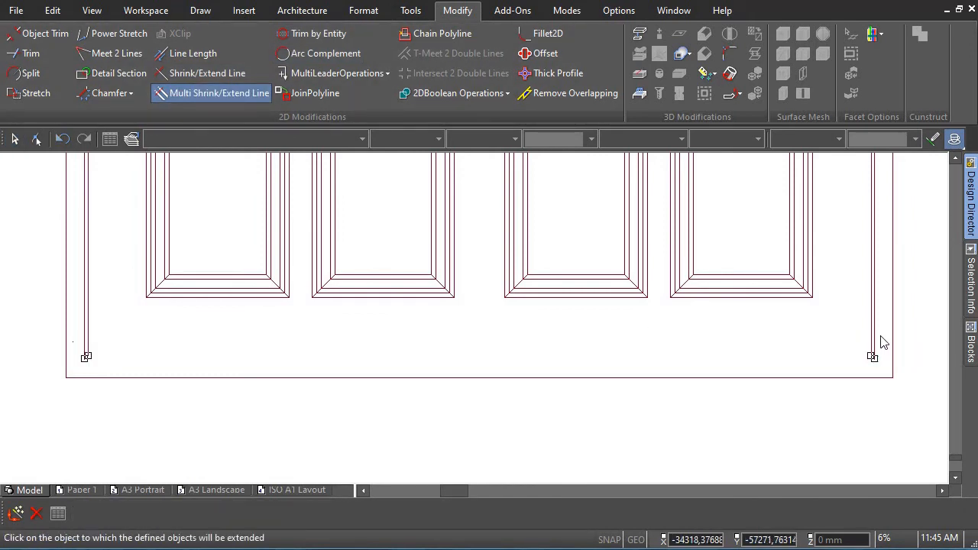
click(467, 378)
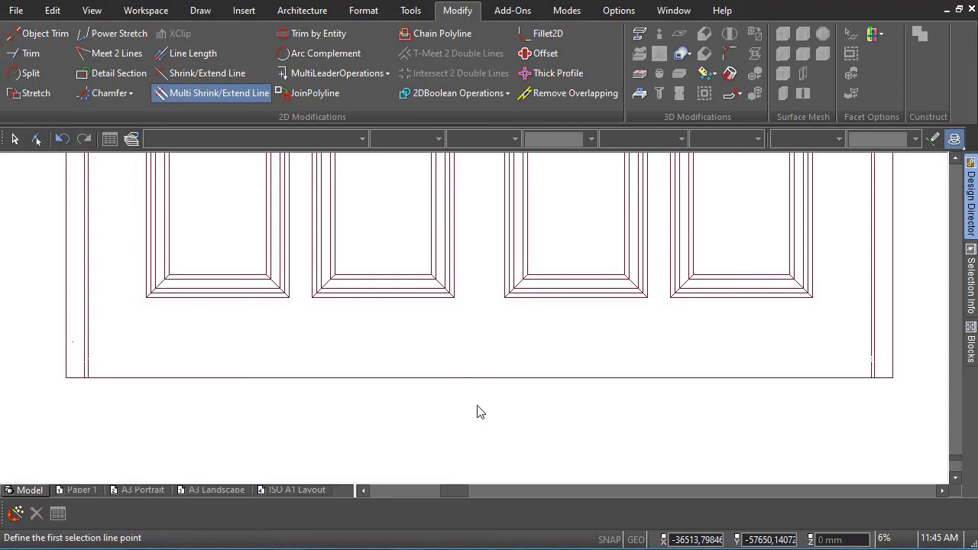
scroll(477, 412, down, 1)
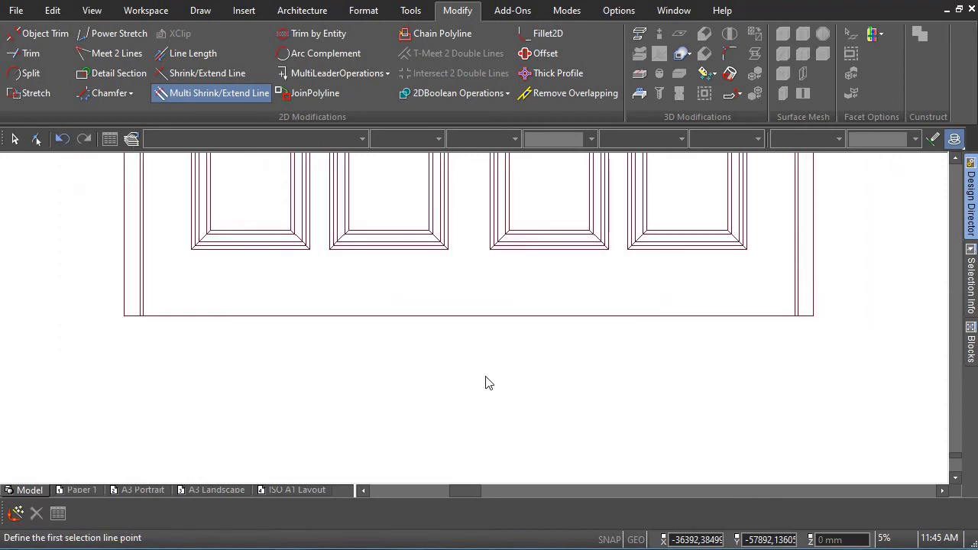
scroll(489, 382, down, 2)
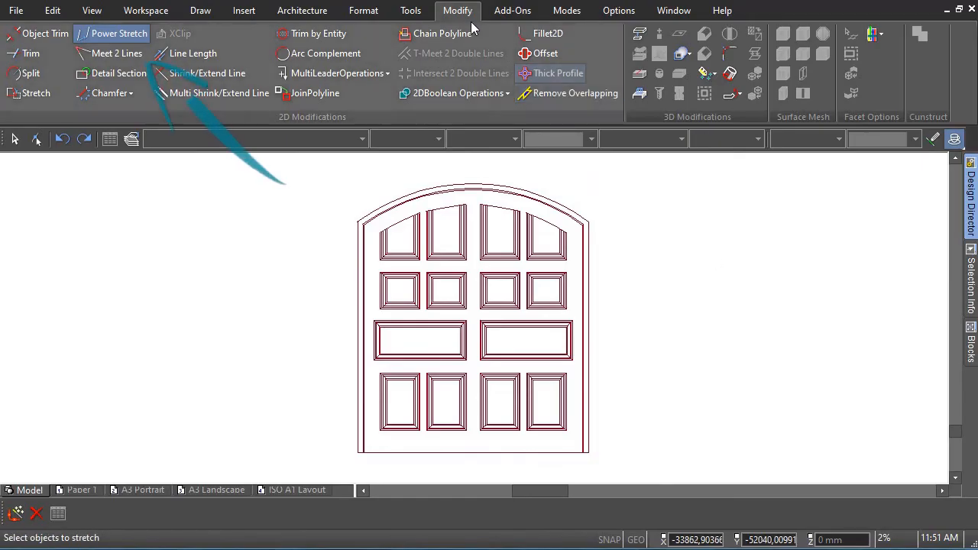
Step: Power Stretch the right half of the door, including its panels and frame side, by 500 mm at an angle of 0
click(121, 35)
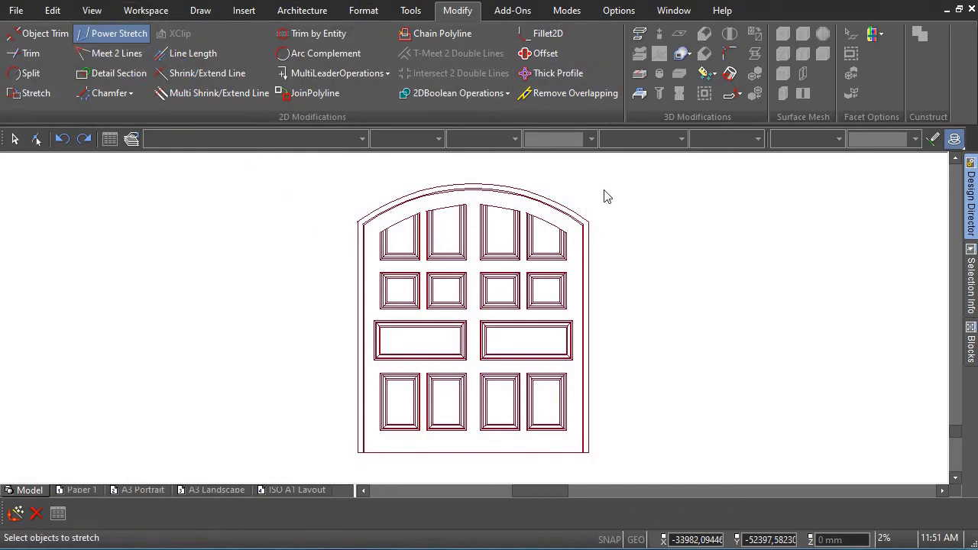
click(617, 175)
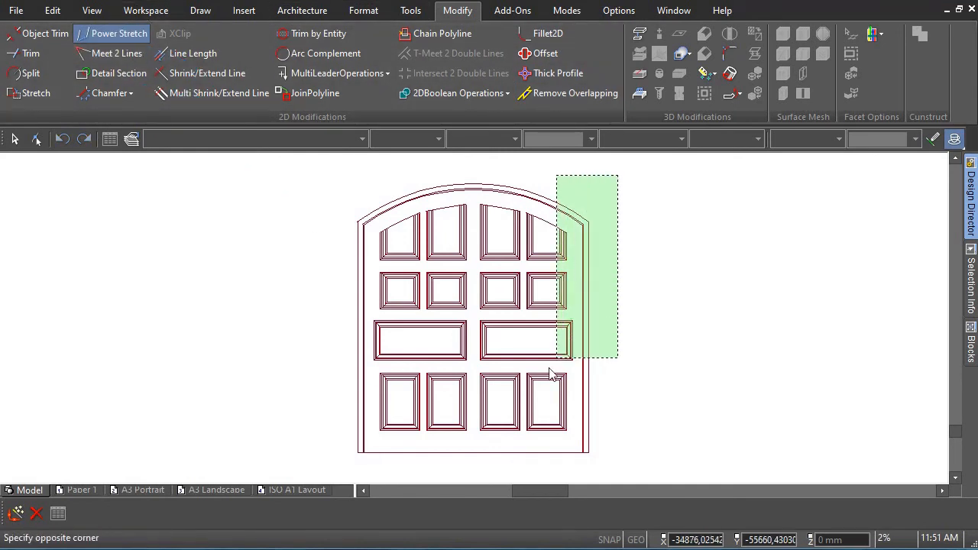
click(475, 473)
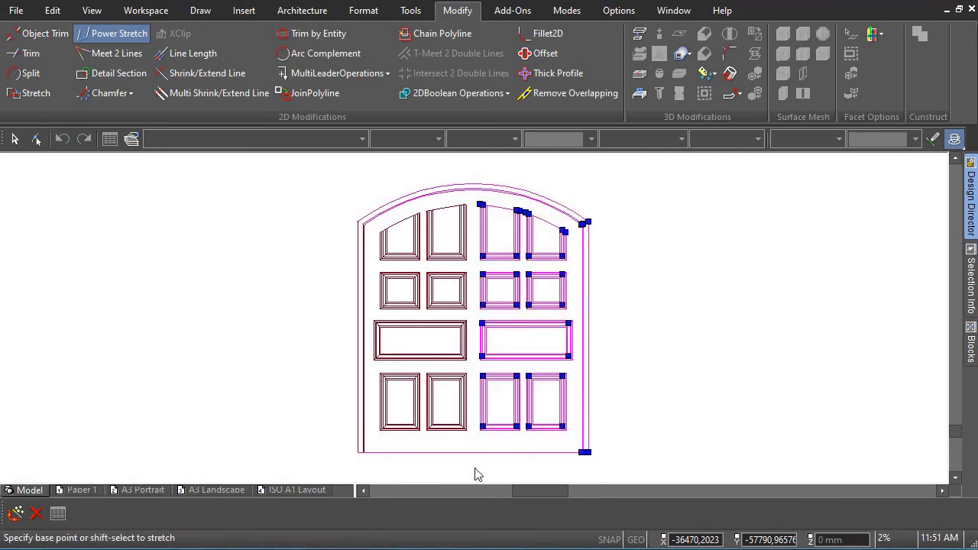
click(602, 343)
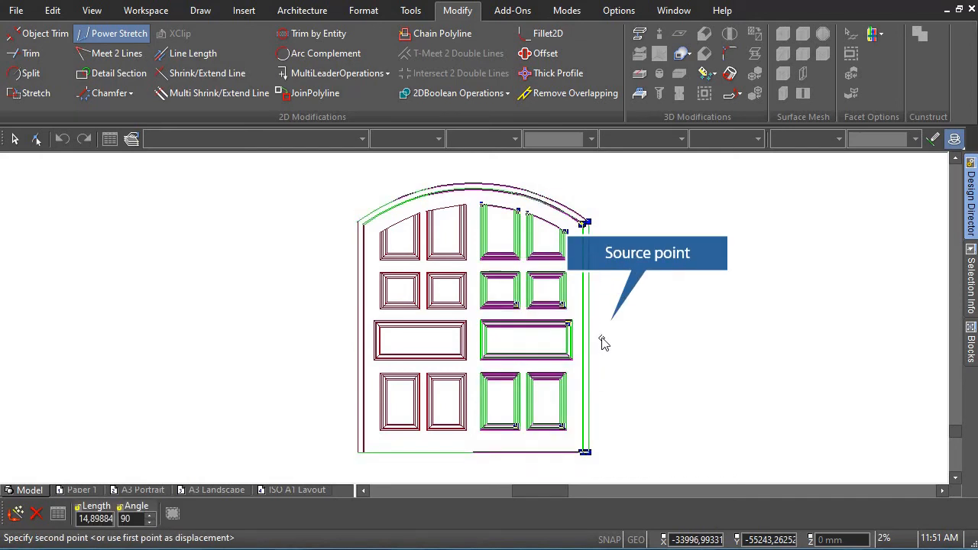
key(Tab)
text(500)
key(Tab)
text(0)
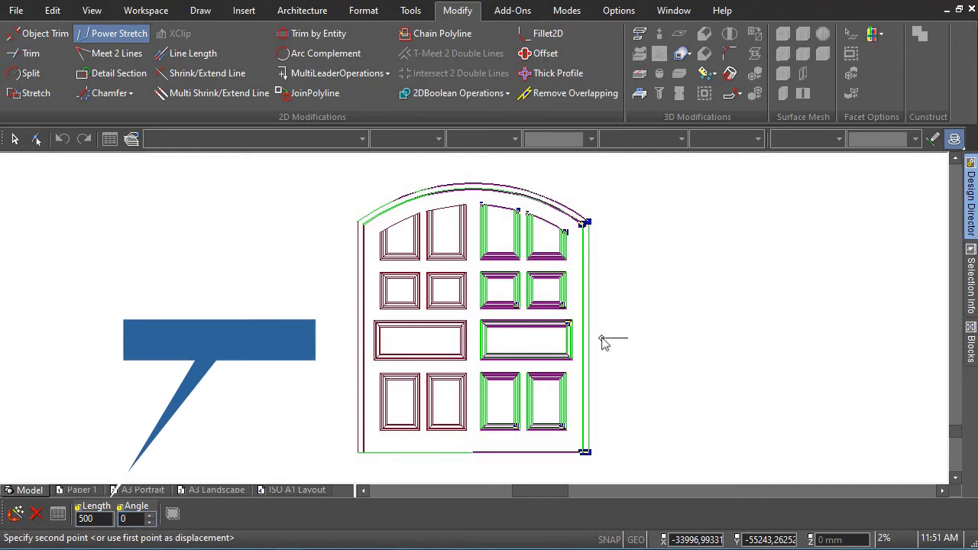
key(Return)
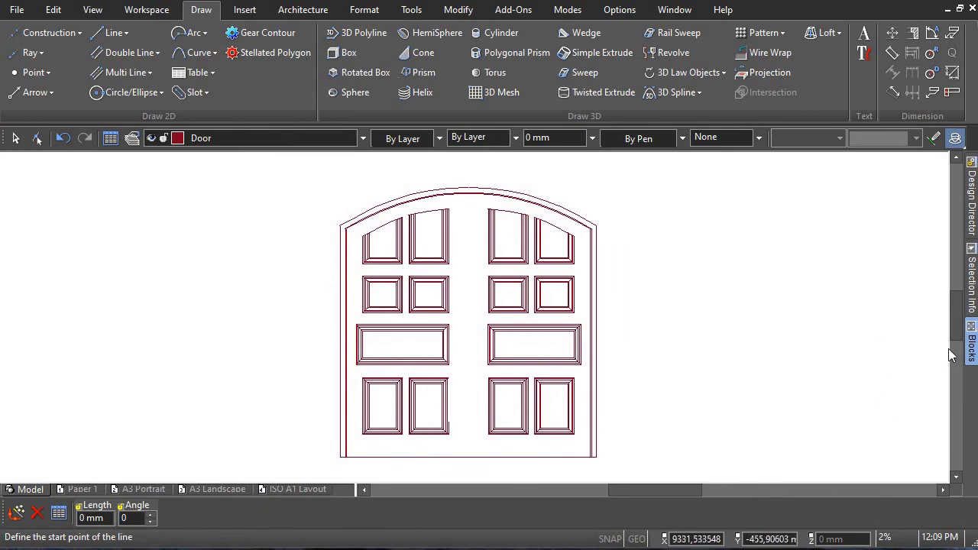
Step: Insert two Door_Handle_ blocks side by side in the gap between the left and right door panels
mouse_move(974, 350)
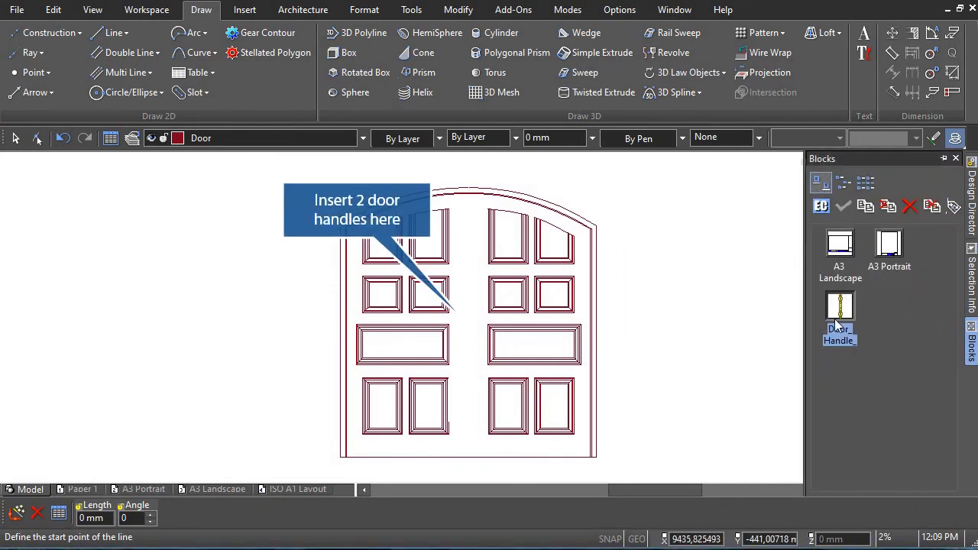
drag(839, 310, 461, 379)
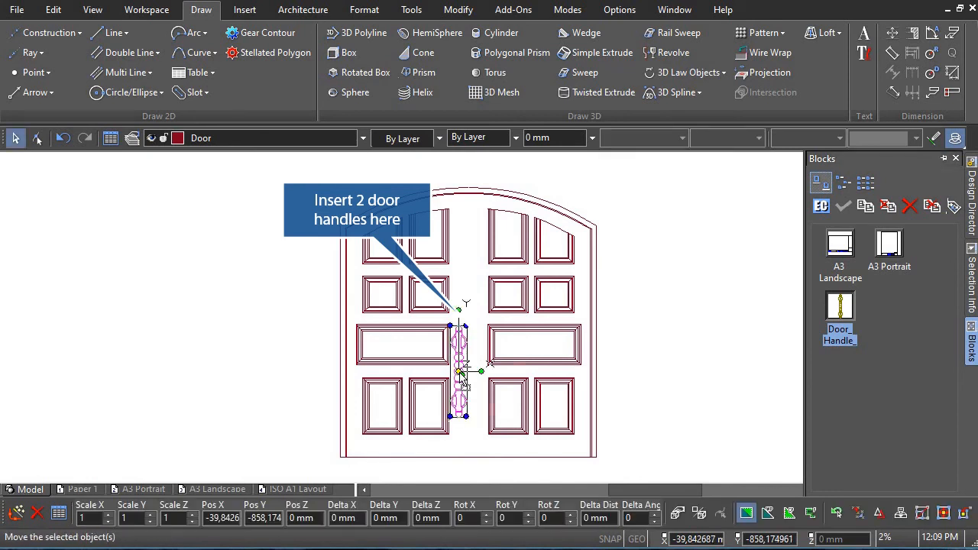
drag(848, 321, 486, 392)
Step: Select both door handles and align them to the top of the selection
scroll(496, 418, up, 3)
shift+click(418, 260)
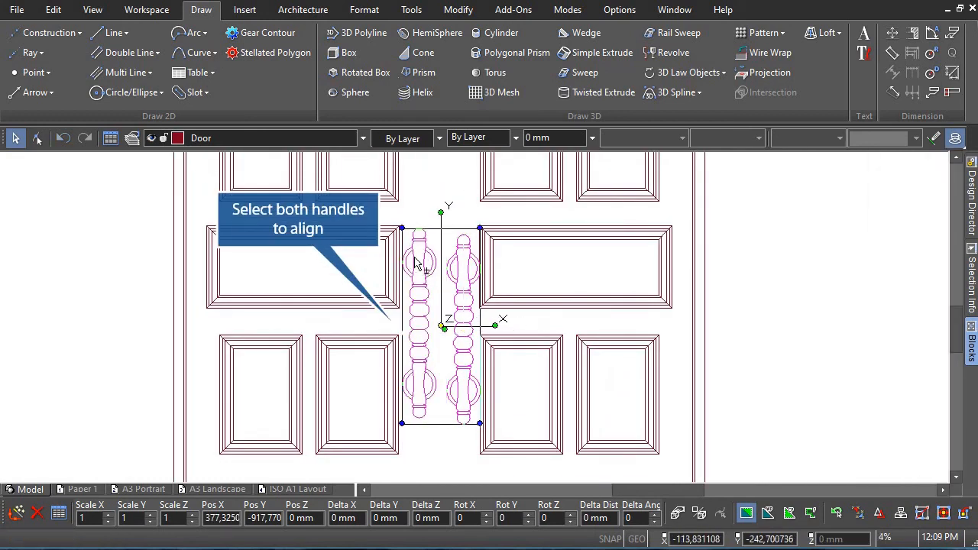
click(365, 10)
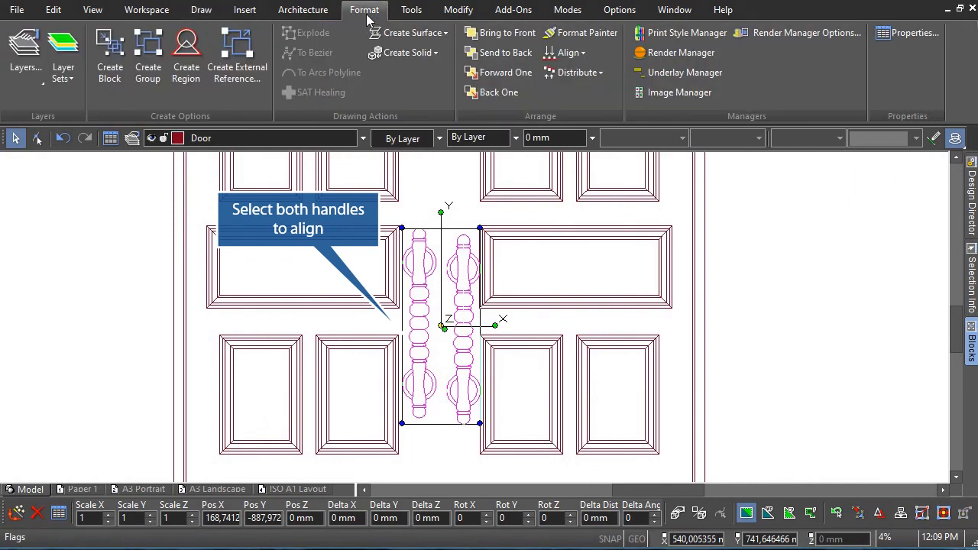
click(580, 56)
click(615, 116)
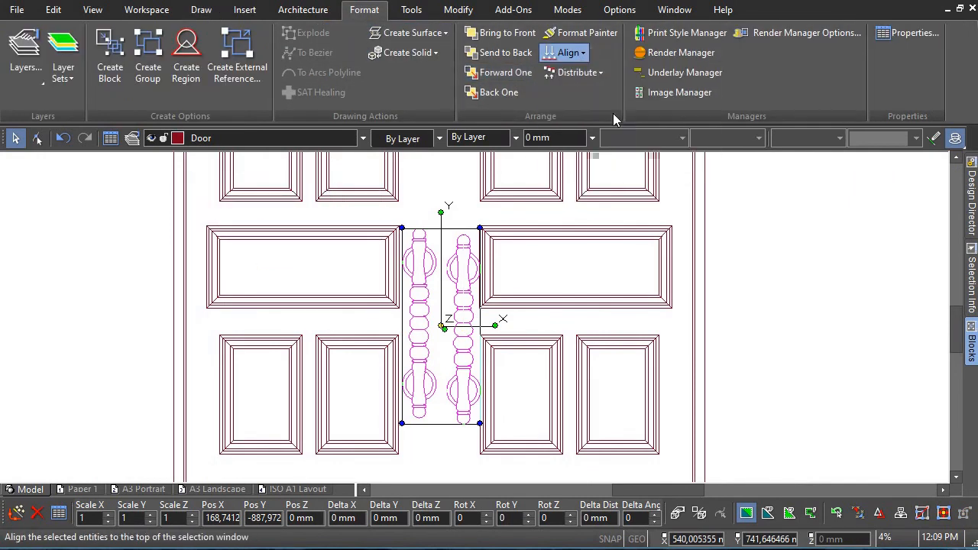
click(784, 265)
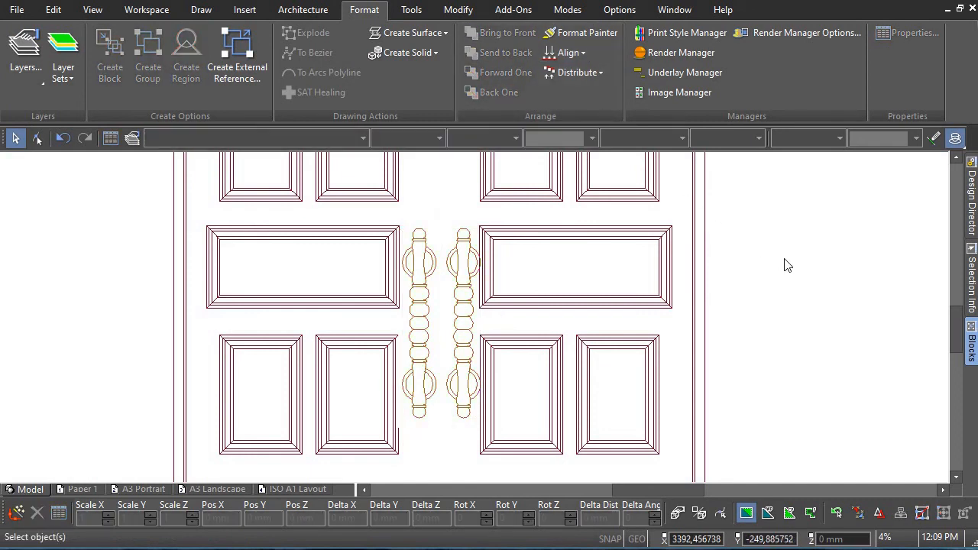
Step: Draw a vertical line from the midpoint of the door's bottom edge to the quadrant of the innermost arch
scroll(787, 265, down, 2)
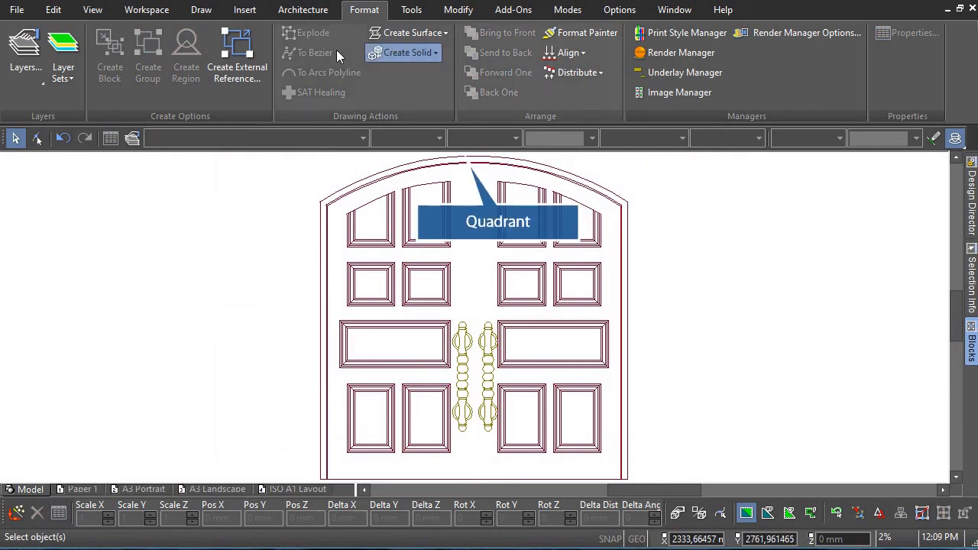
click(201, 9)
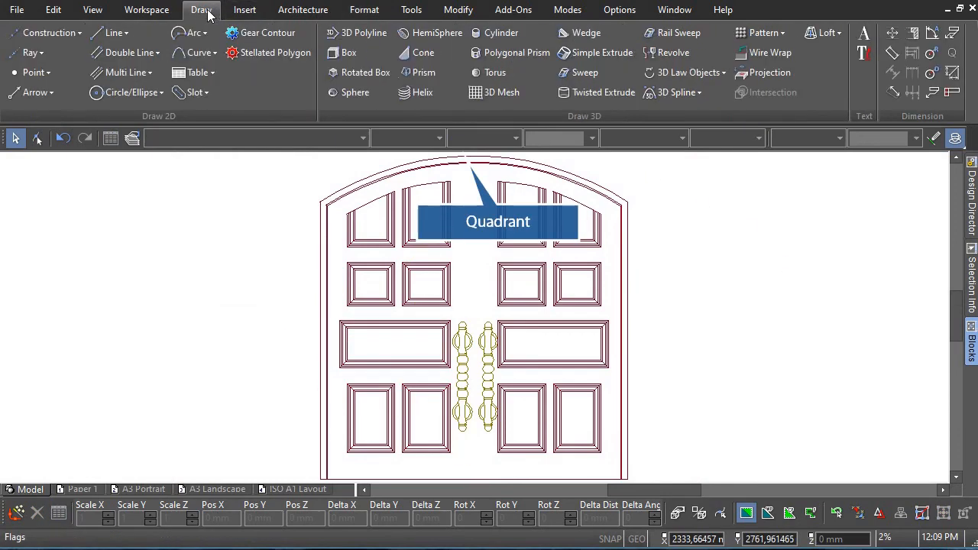
click(120, 34)
click(128, 55)
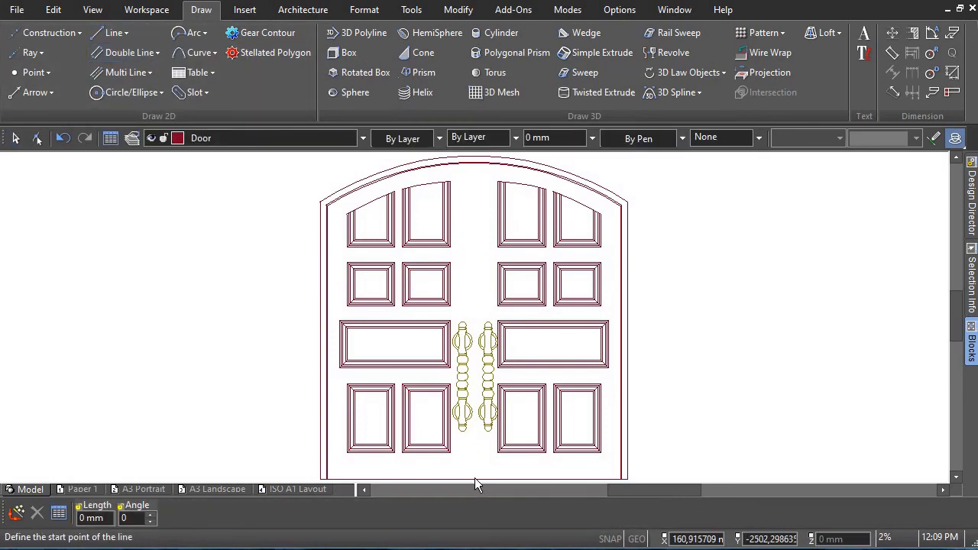
click(473, 479)
scroll(473, 217, down, 2)
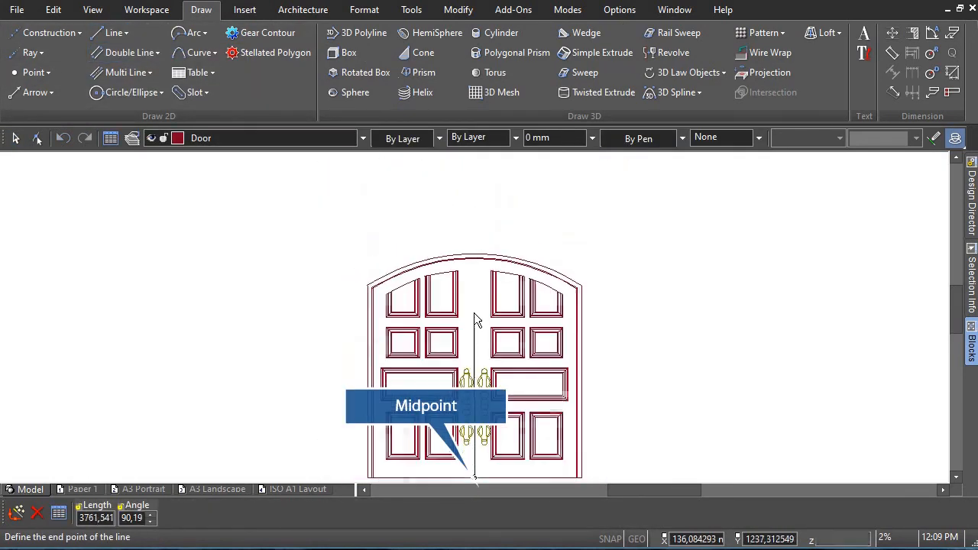
scroll(475, 264, up, 5)
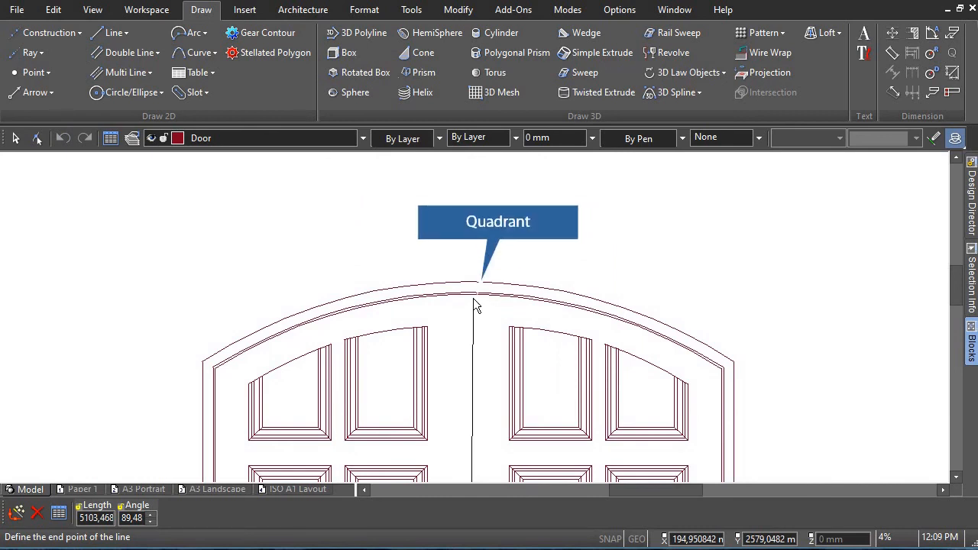
click(476, 304)
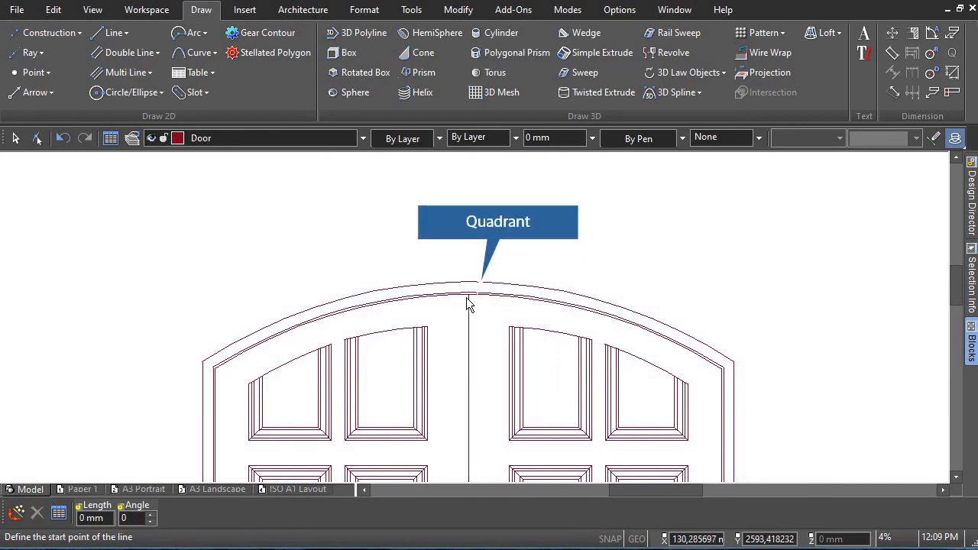
scroll(478, 314, down, 2)
middle_click(476, 380)
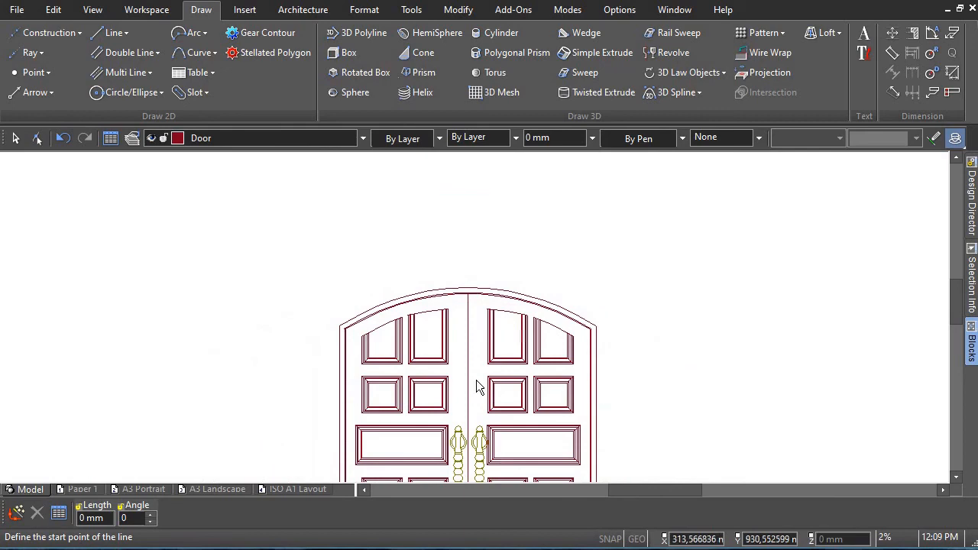
middle_click(476, 380)
key(Escape)
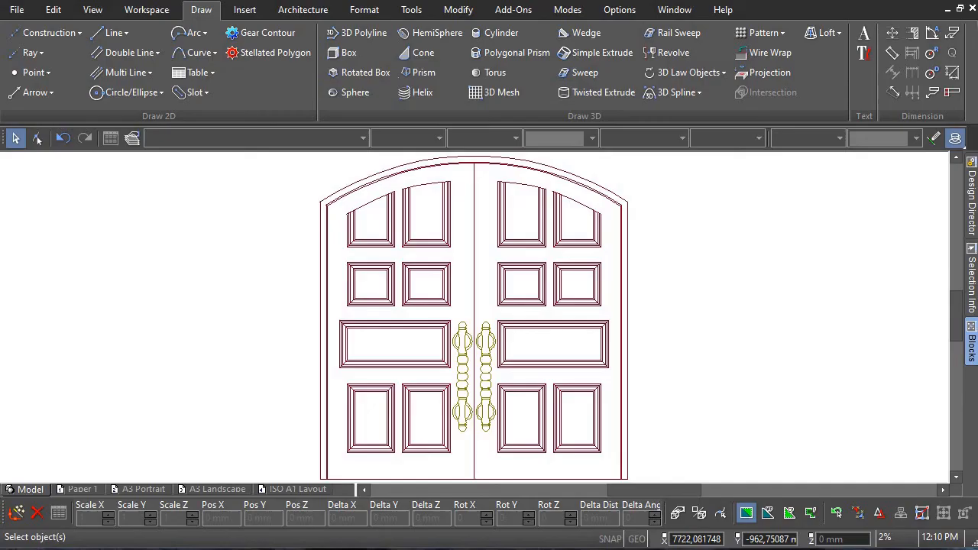